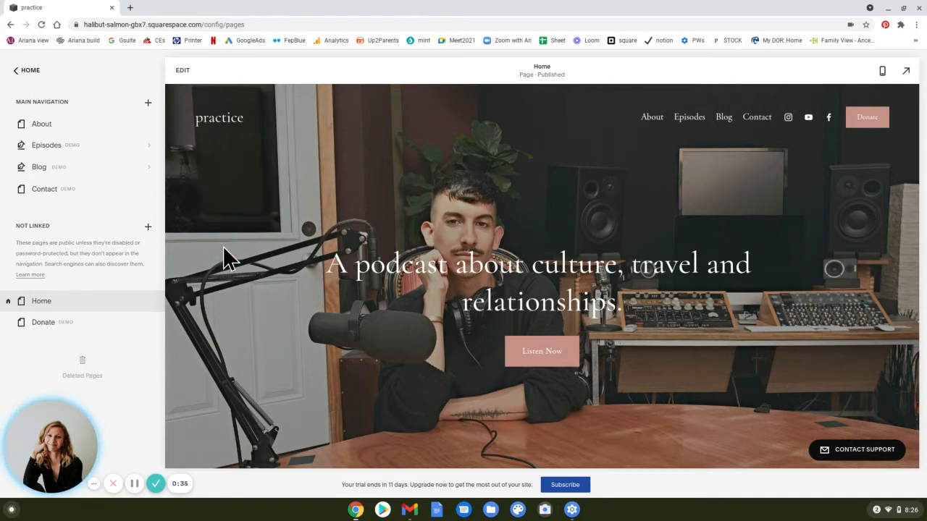
Look through the Home page from the podcast banner past Latest Episodes to the pink podcast host section.
click(176, 242)
scroll(176, 244, down, 4)
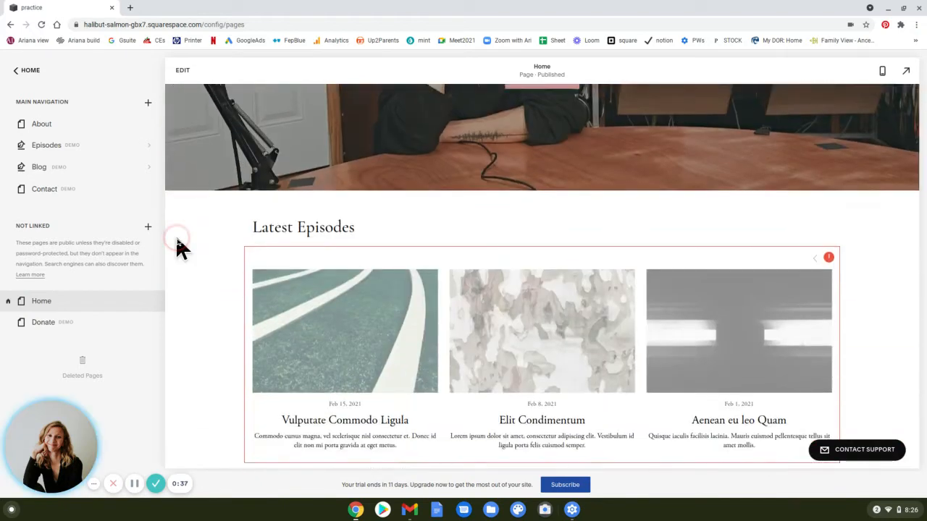
scroll(179, 246, down, 3)
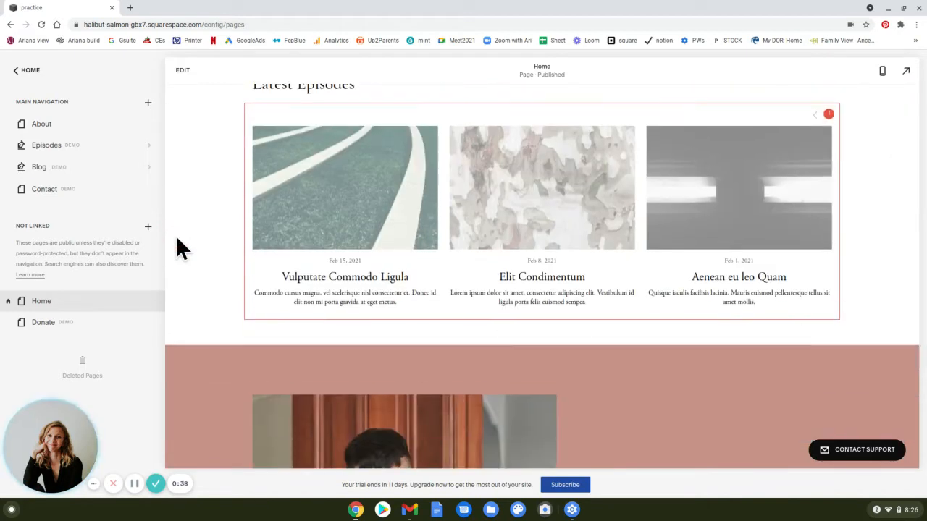
click(592, 334)
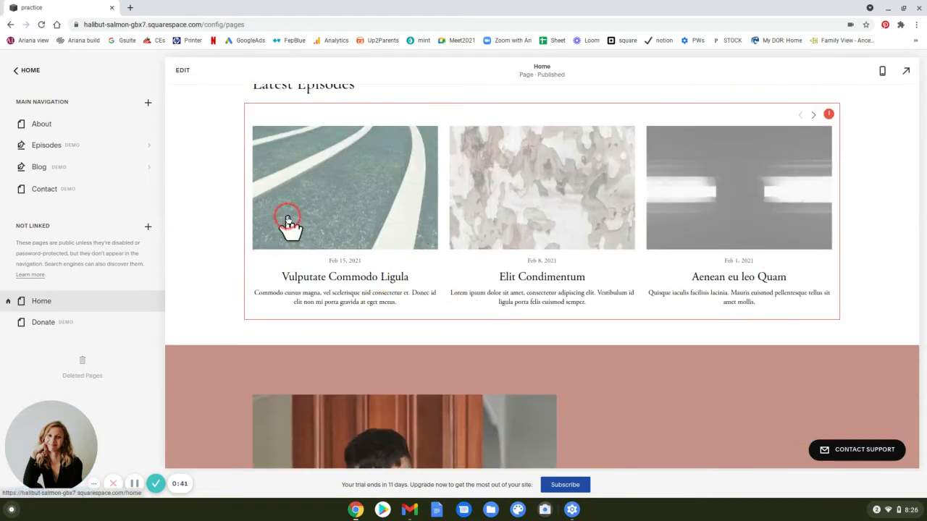
scroll(181, 170, down, 4)
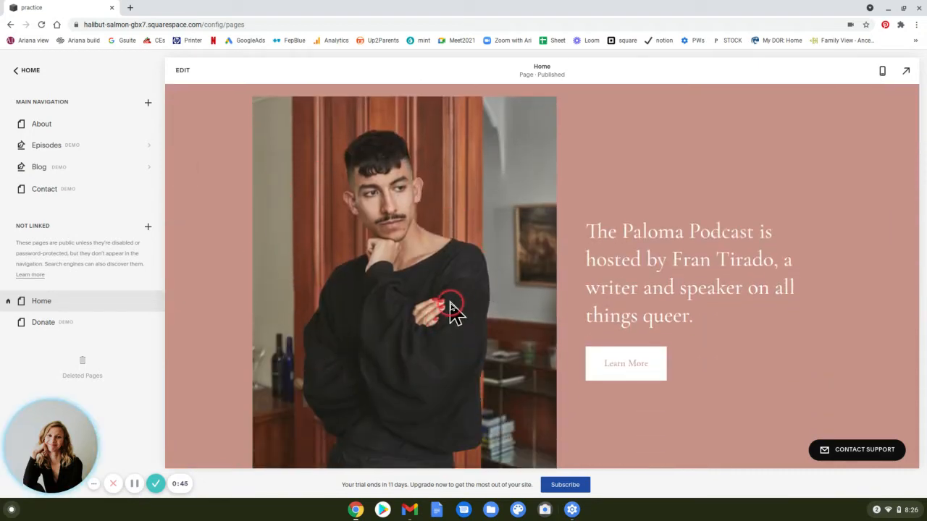
scroll(450, 309, down, 2)
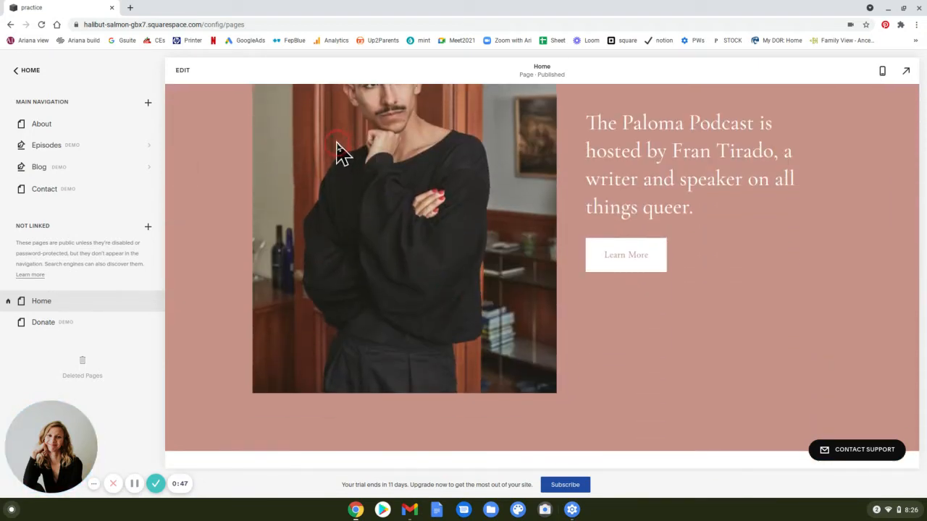
scroll(413, 276, down, 3)
scroll(414, 276, up, 3)
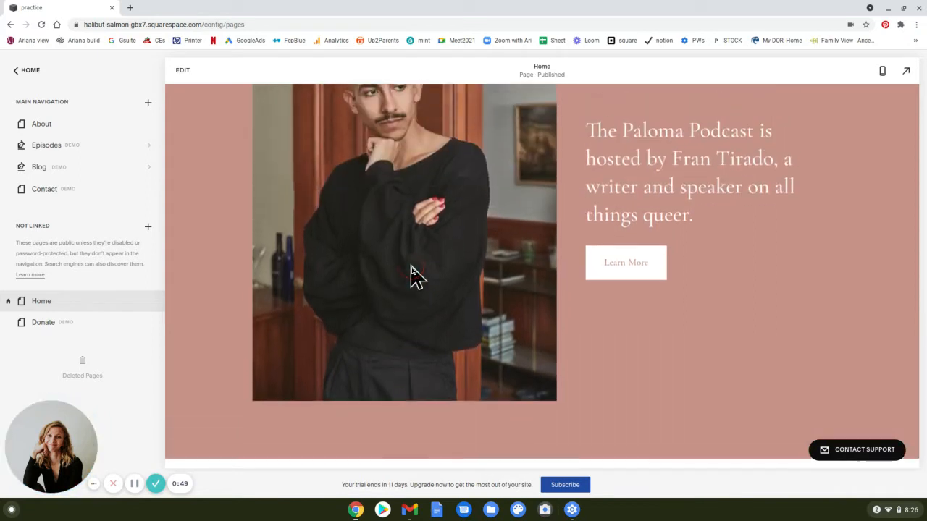
scroll(410, 276, up, 2)
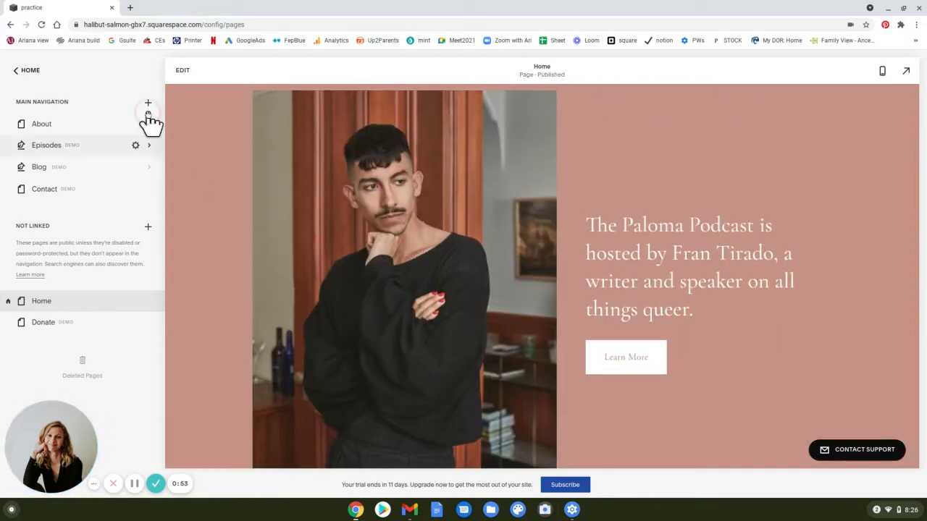
Open the Home page for editing at the pink podcast host section.
click(177, 74)
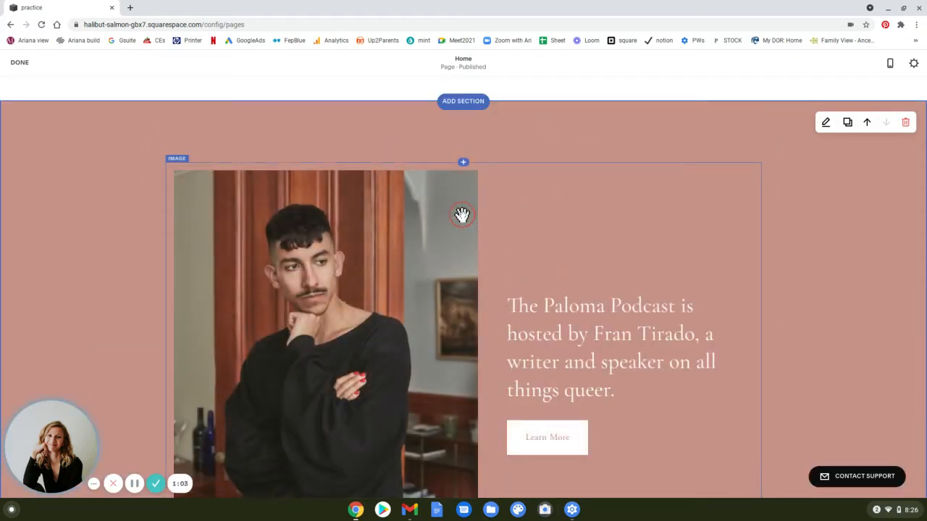
scroll(461, 215, down, 3)
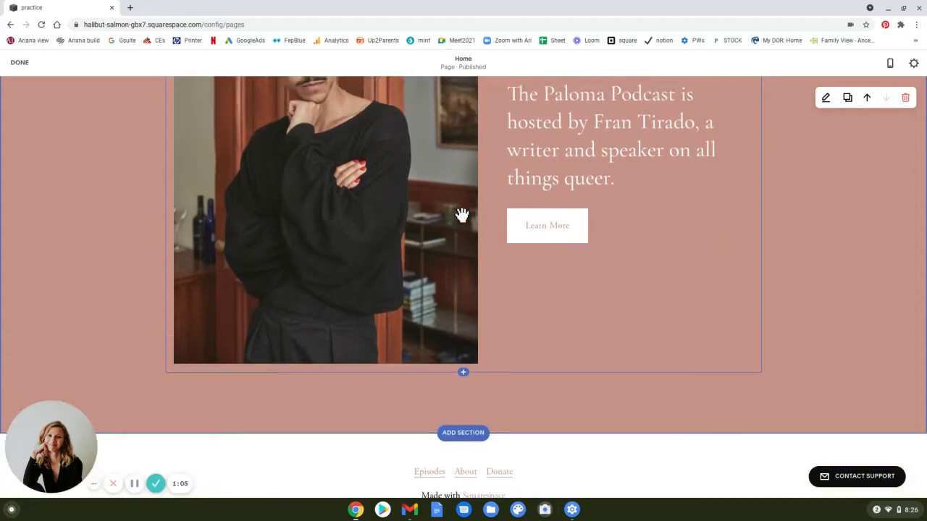
scroll(462, 215, up, 3)
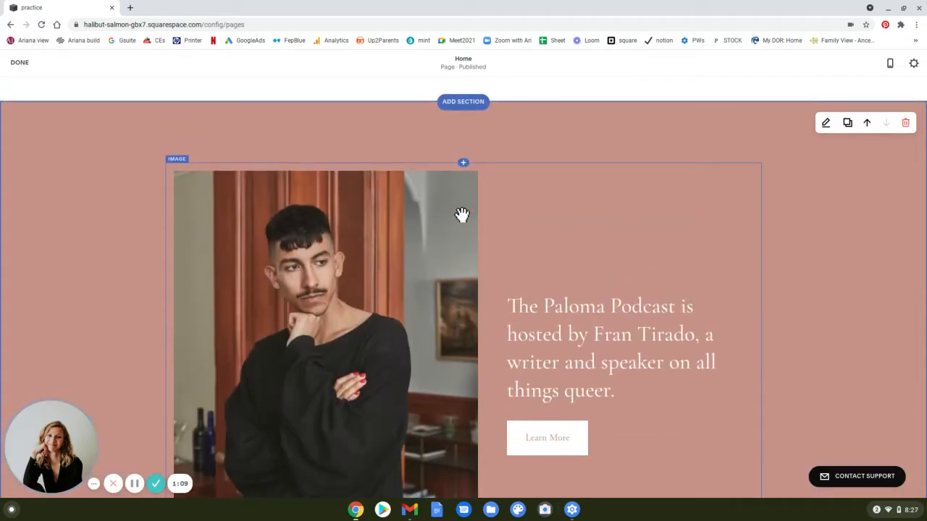
scroll(462, 215, down, 1)
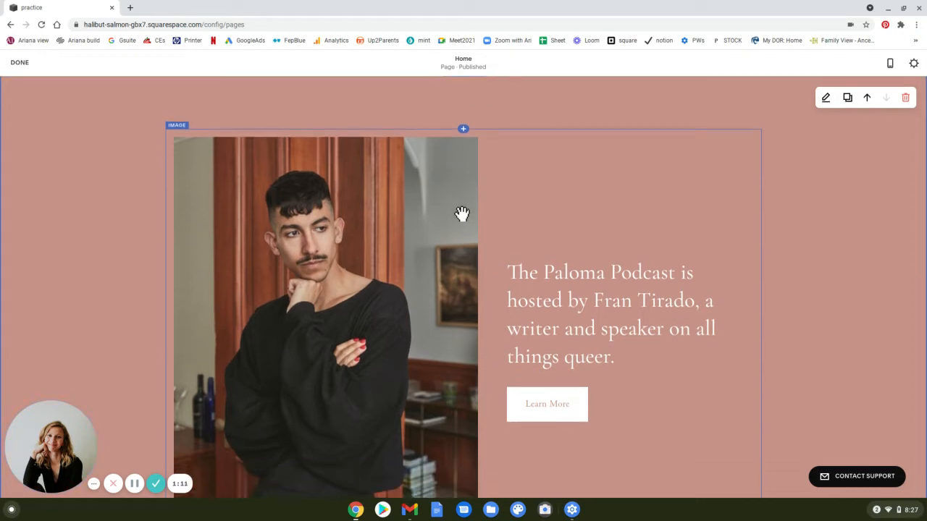
Add a Spacer block above the podcast host's image card and move it into a column on the card's right side.
click(462, 129)
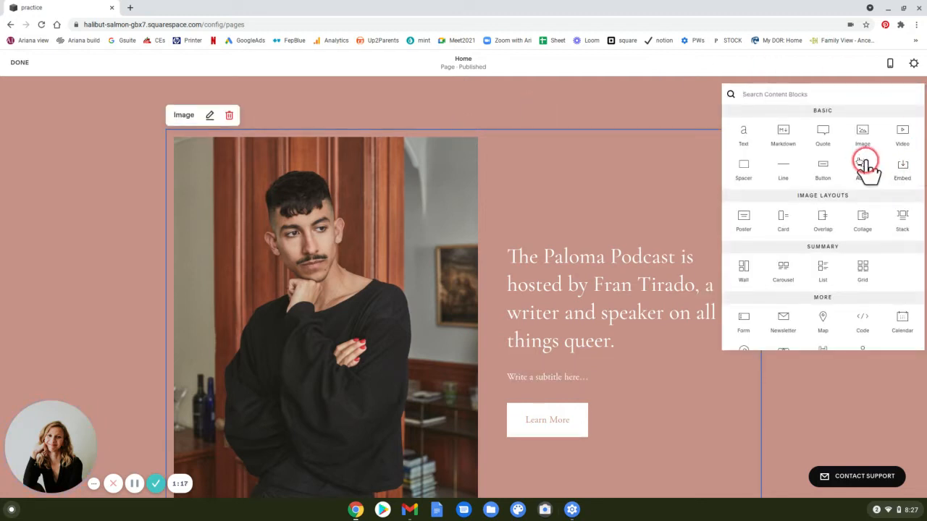
click(743, 168)
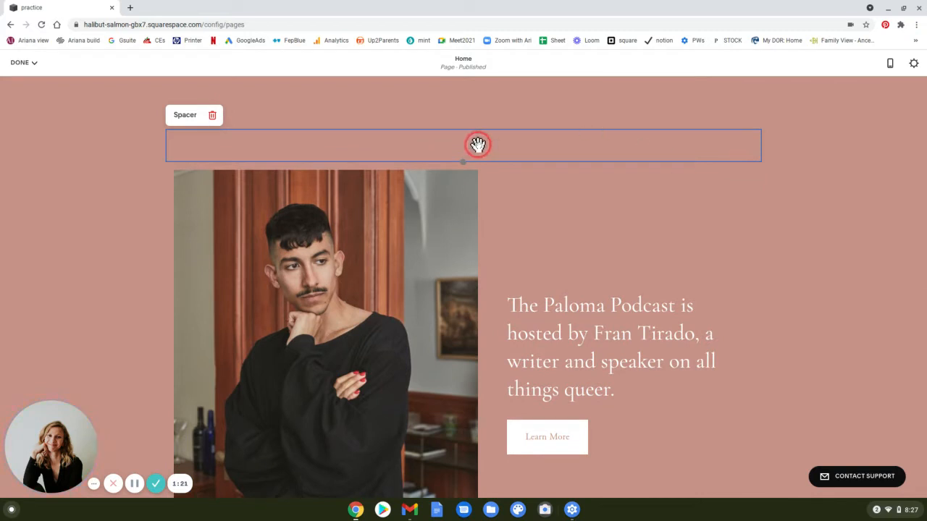
drag(478, 144, 483, 370)
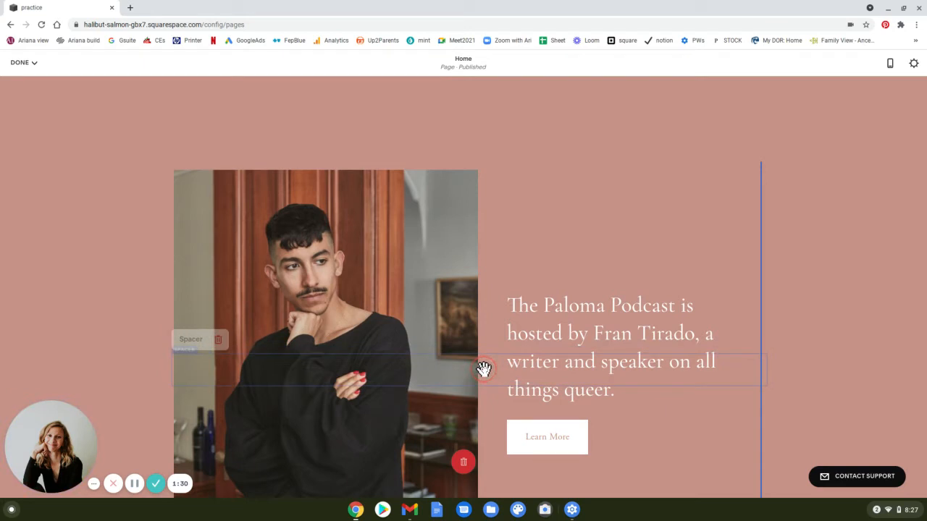
drag(483, 369, 459, 225)
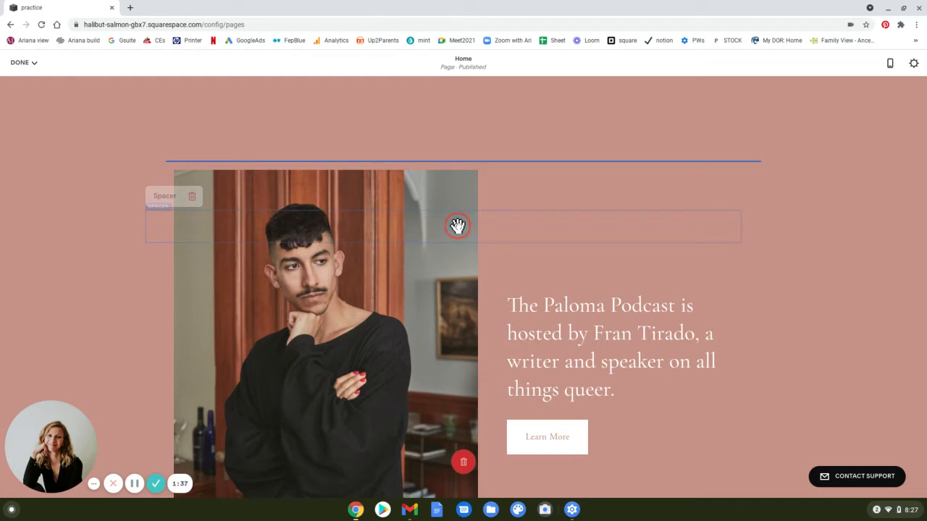
drag(457, 226, 757, 290)
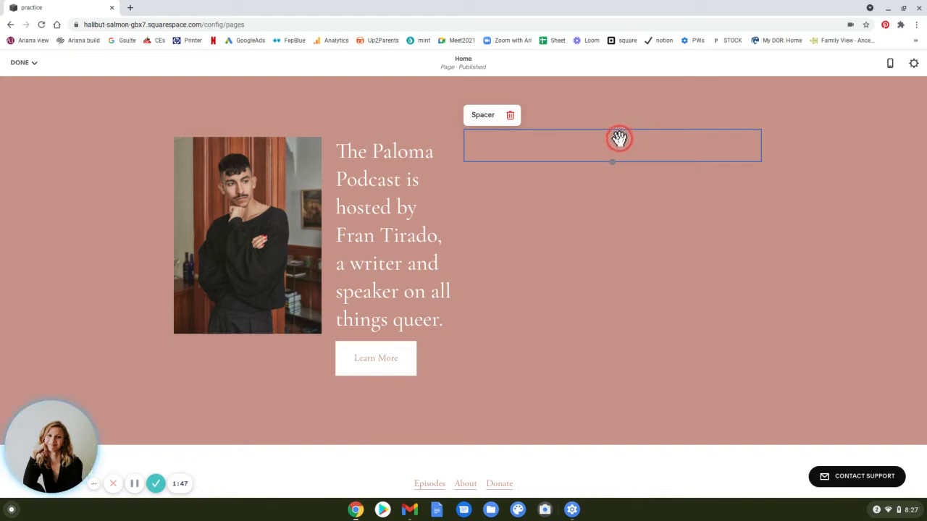
Narrow the spacer column beside the image card to about a quarter of the content width.
drag(585, 148, 137, 272)
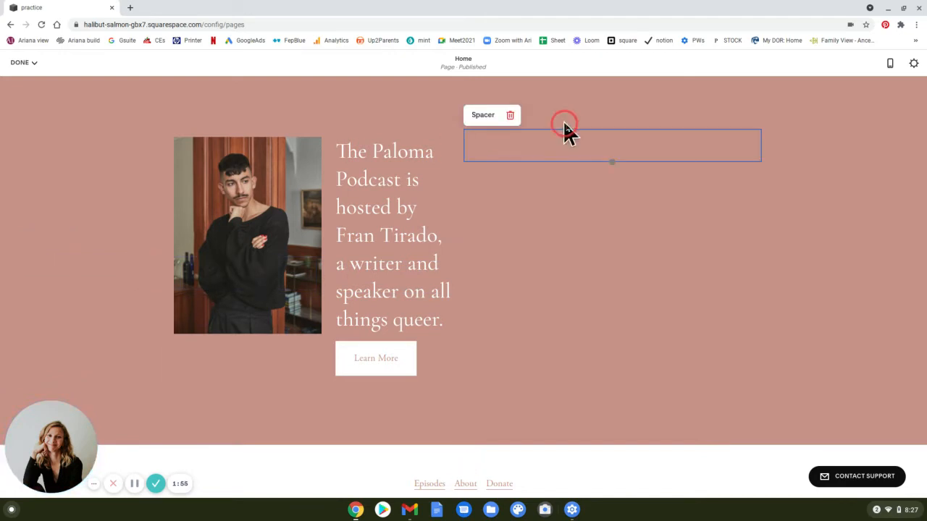
drag(576, 135, 182, 249)
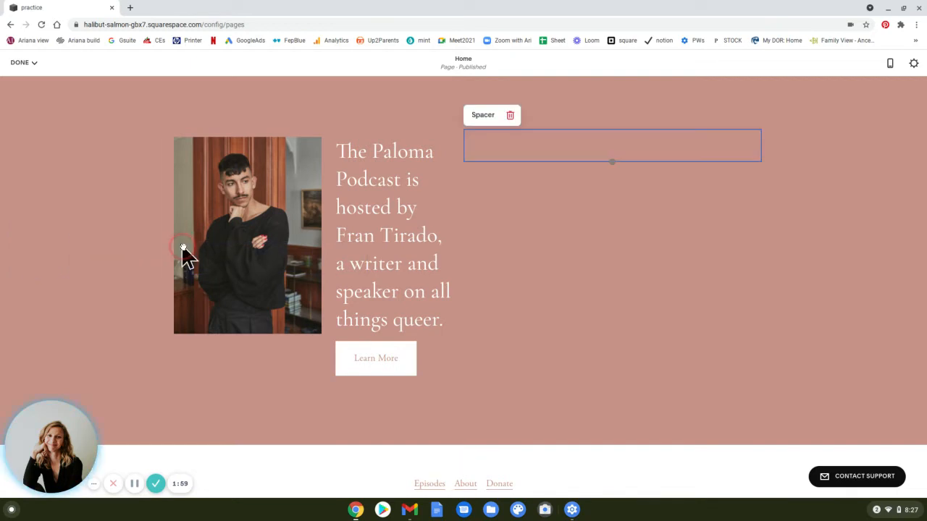
drag(461, 142, 618, 149)
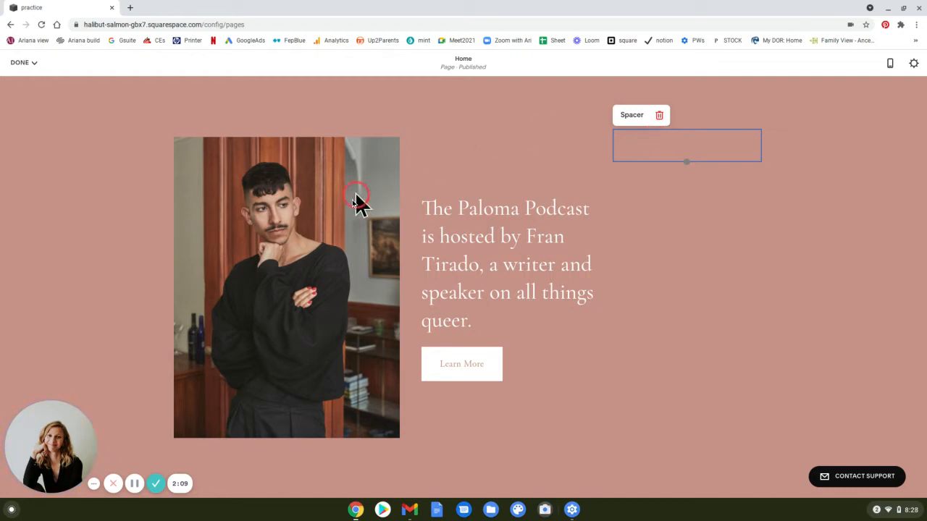
Delete the spacer block beside the image card.
click(662, 119)
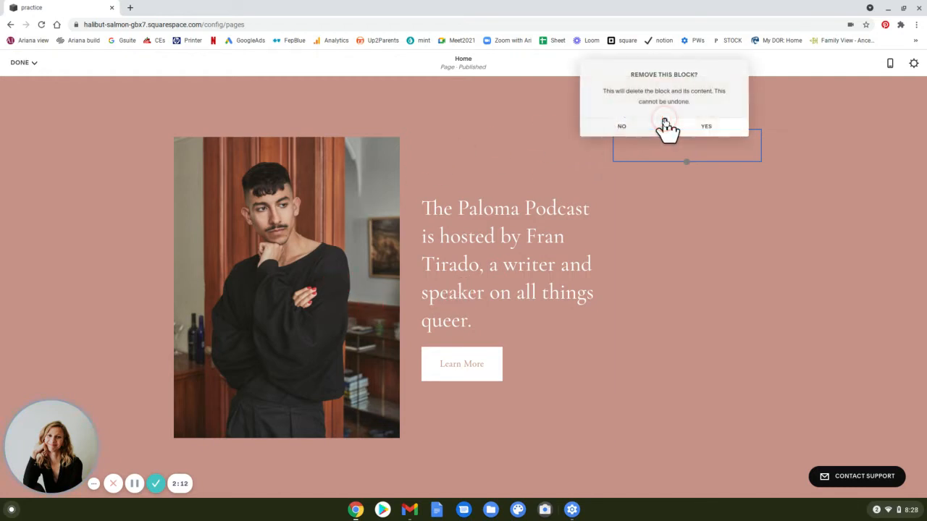
click(716, 129)
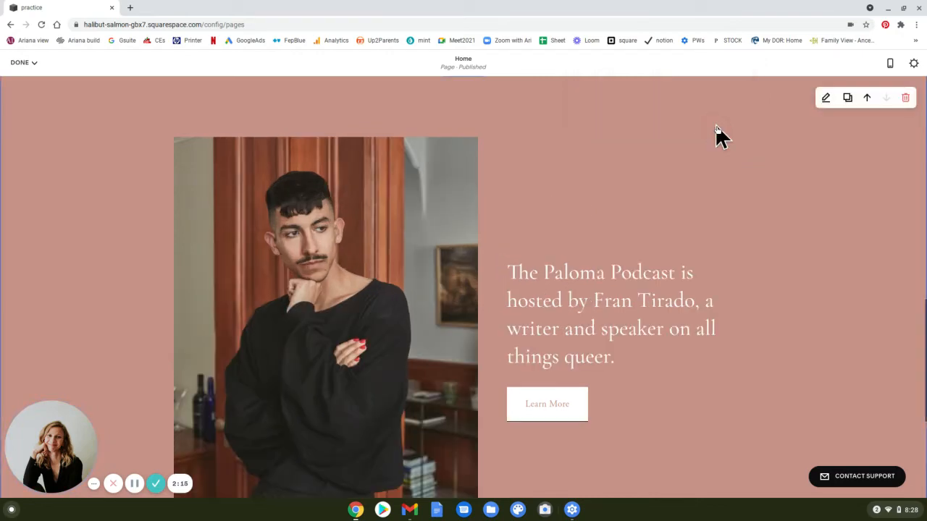
Give the podcast host section a custom section height of 10.
scroll(719, 198, down, 3)
scroll(722, 200, up, 10)
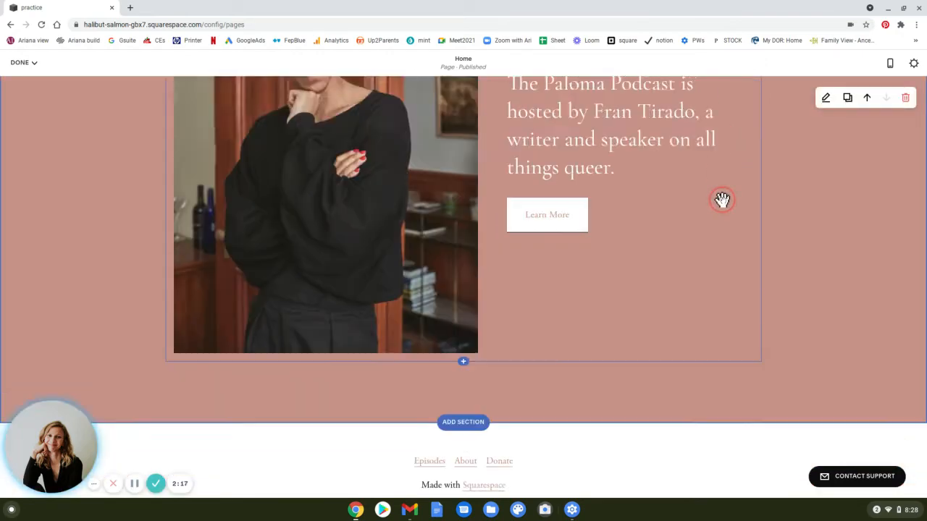
scroll(722, 200, down, 6)
scroll(721, 200, up, 1)
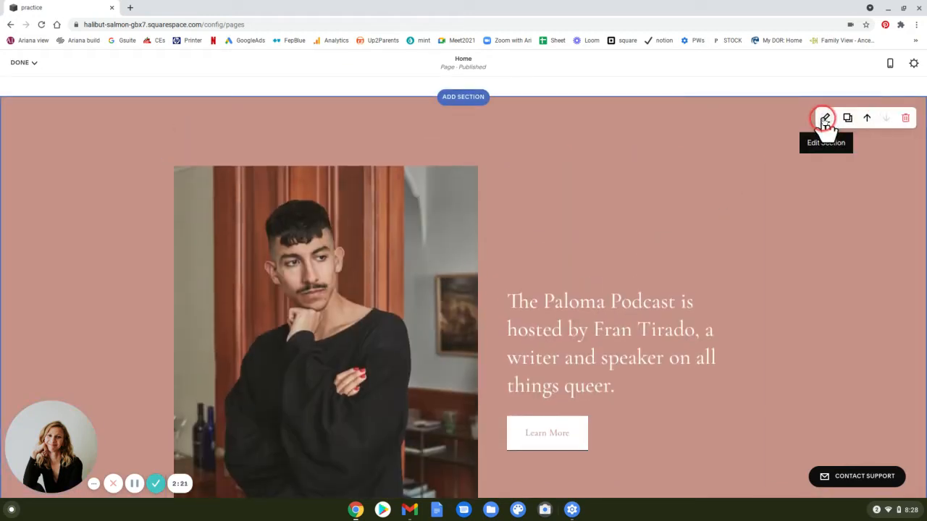
click(825, 119)
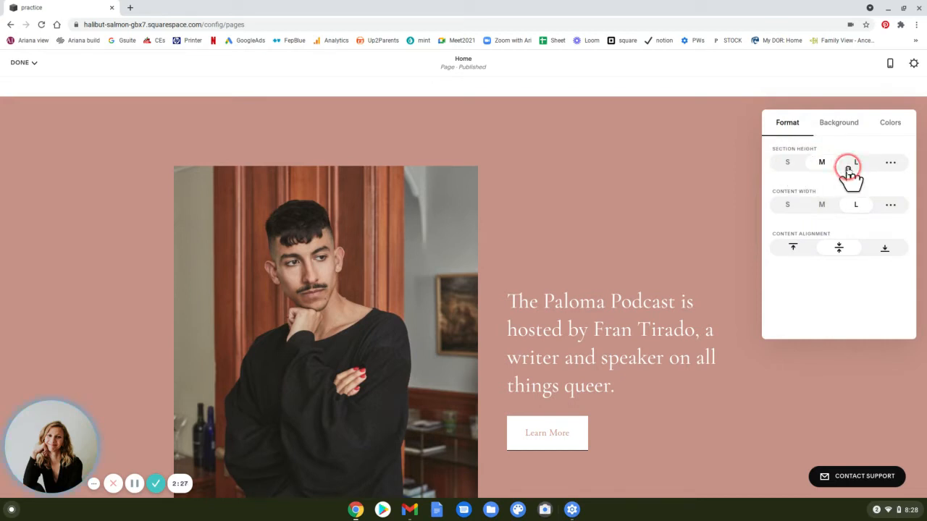
click(891, 164)
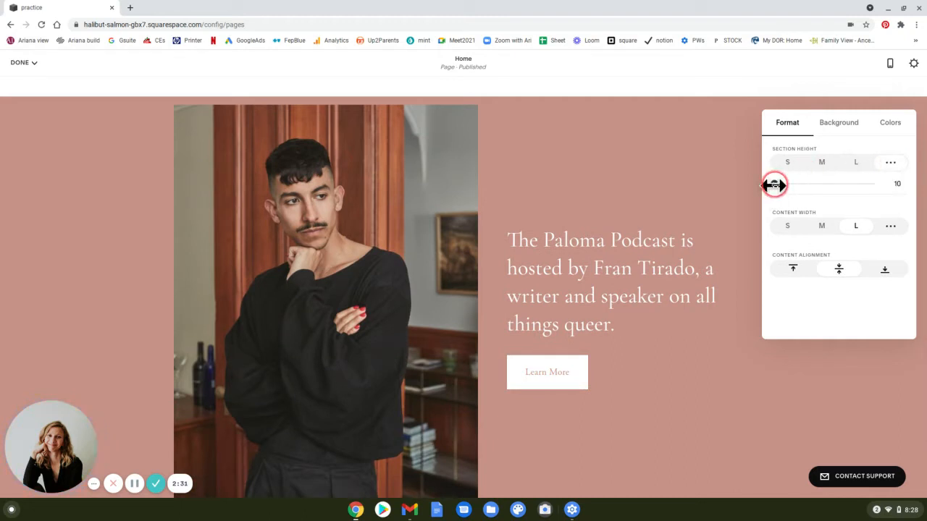
mouse_move(774, 185)
mouse_down()
mouse_move(854, 184)
mouse_move(768, 186)
mouse_move(772, 197)
mouse_up()
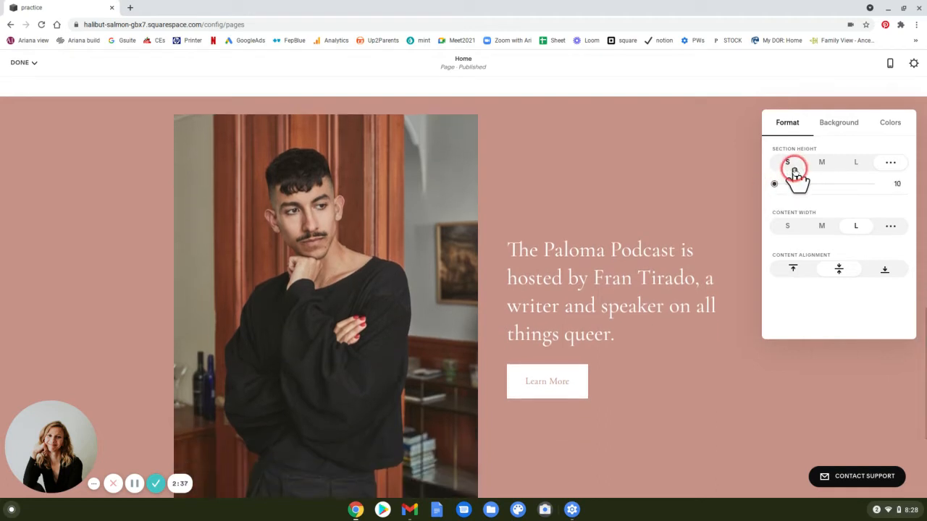
Change the podcast host section's height to S and save the page, leaving edit mode.
click(794, 166)
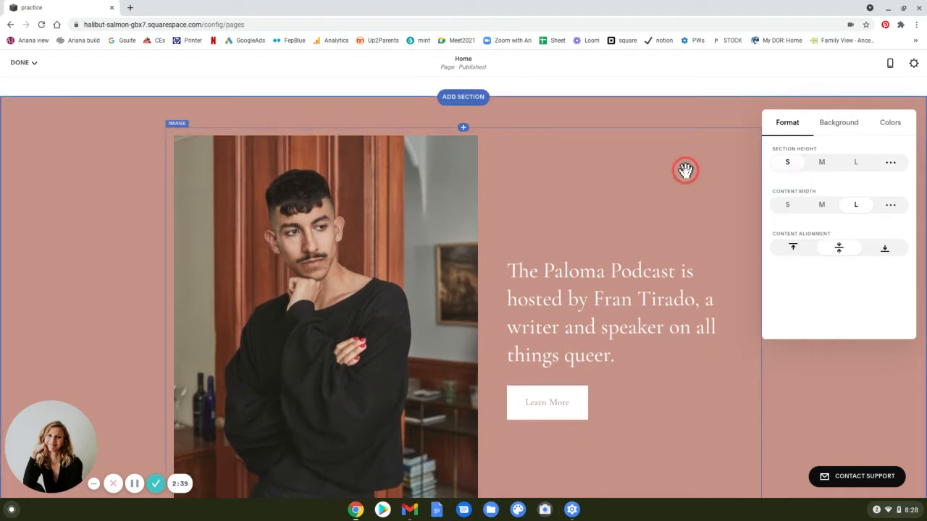
scroll(686, 171, down, 3)
scroll(685, 170, up, 3)
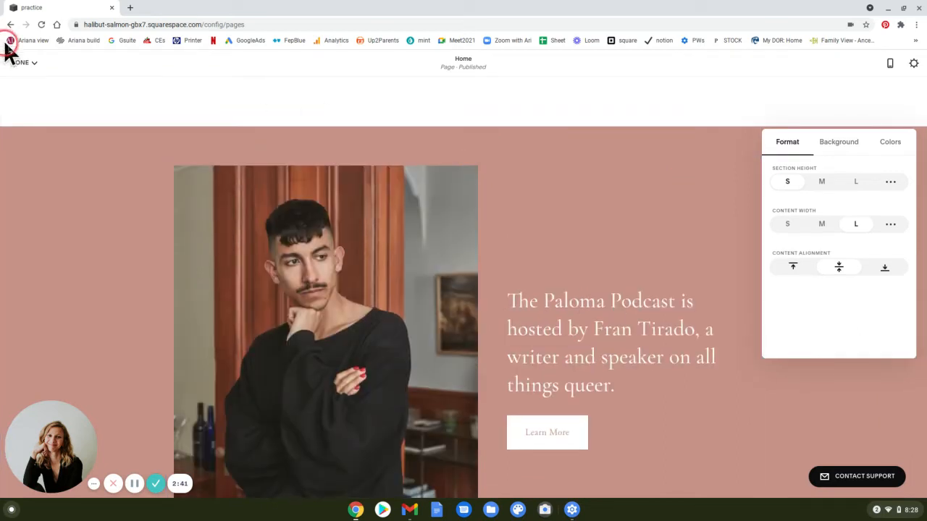
click(24, 63)
click(24, 82)
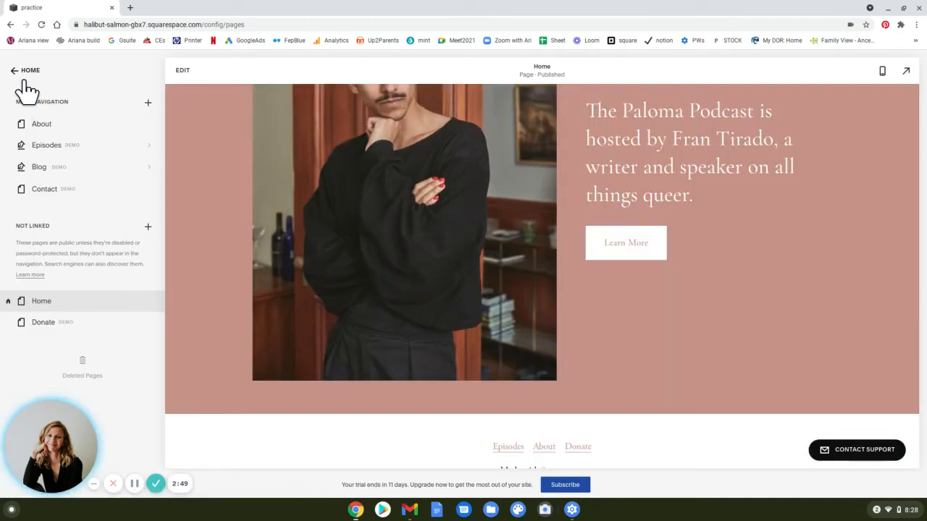
Open the Image Blocks settings in the site's design options.
click(303, 135)
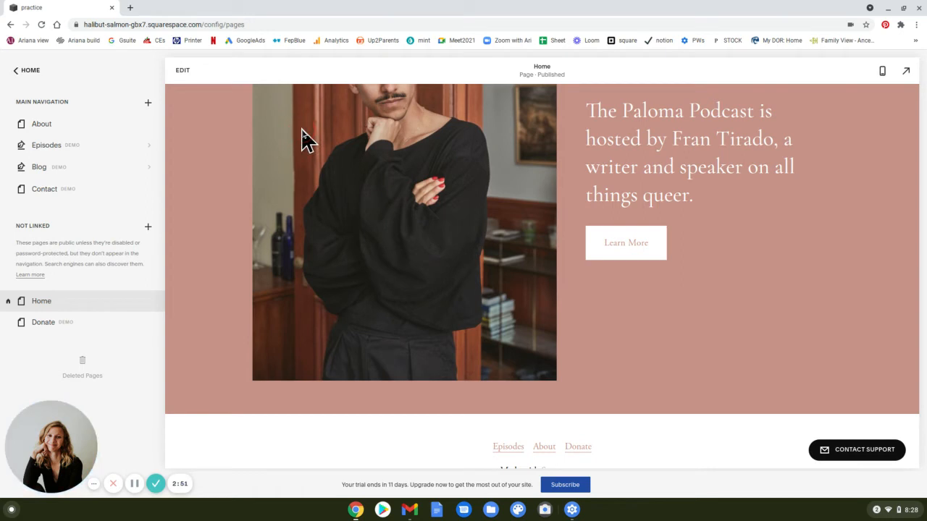
scroll(303, 138, up, 2)
scroll(303, 137, down, 1)
click(30, 71)
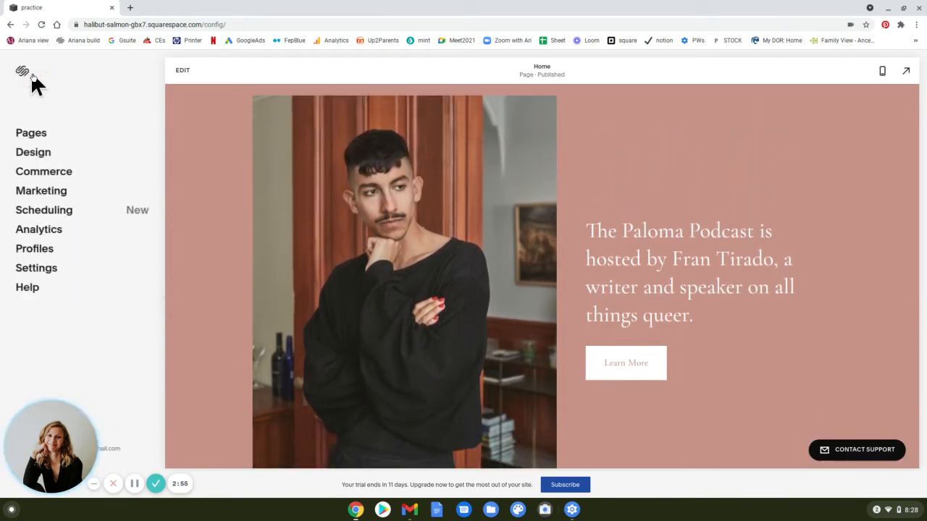
click(35, 152)
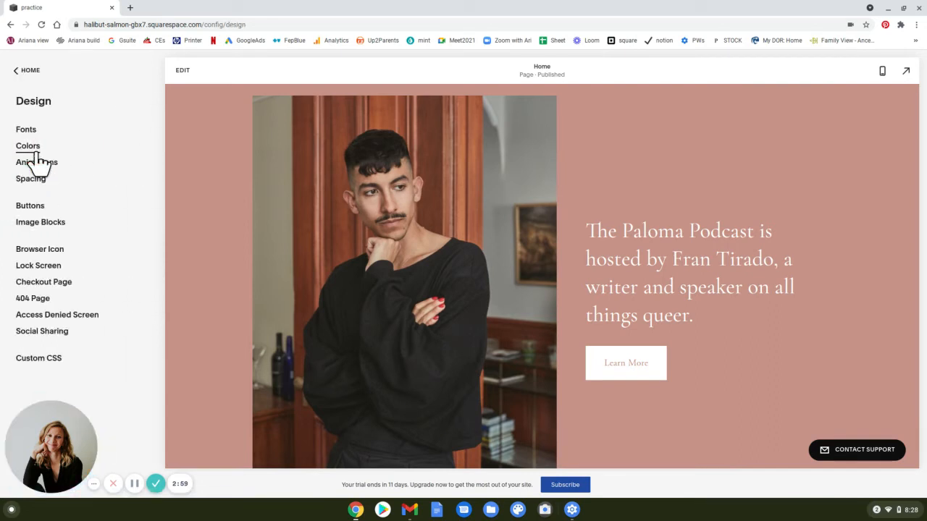
click(93, 128)
click(51, 223)
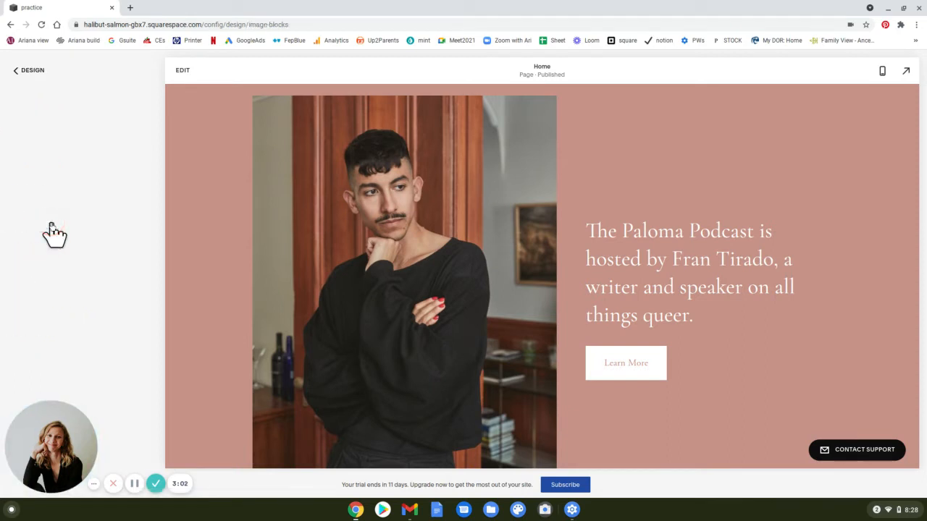
click(580, 170)
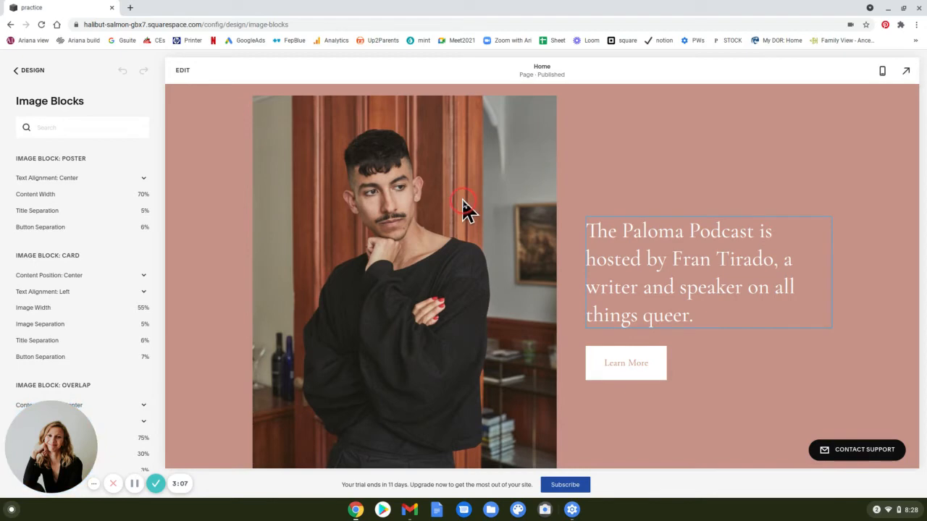
scroll(462, 200, up, 10)
scroll(462, 200, down, 4)
scroll(462, 199, down, 6)
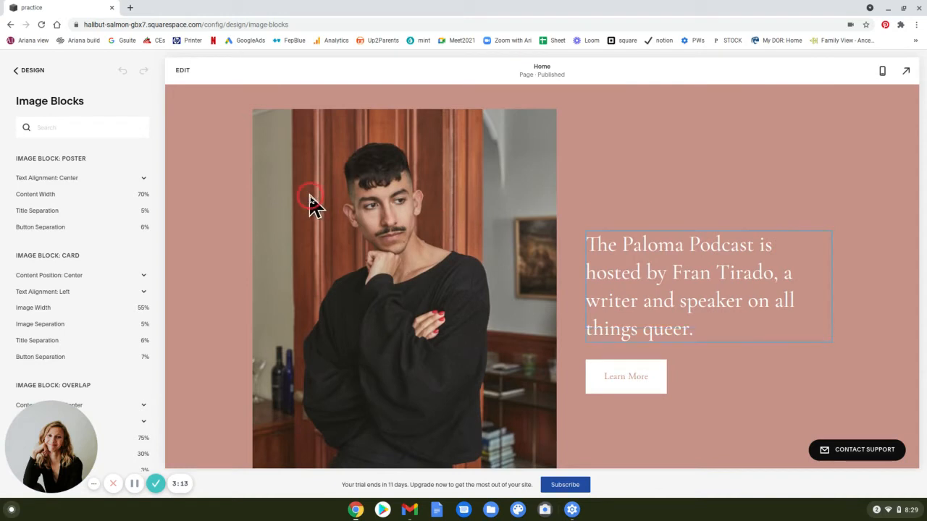
click(409, 306)
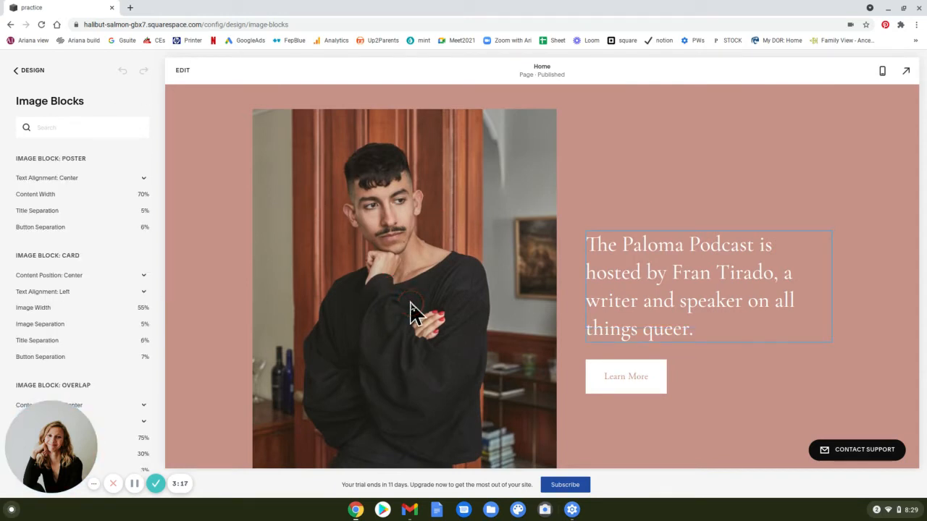
Narrow the Image Blocks settings to the card options by selecting the podcast host image card.
scroll(108, 195, down, 5)
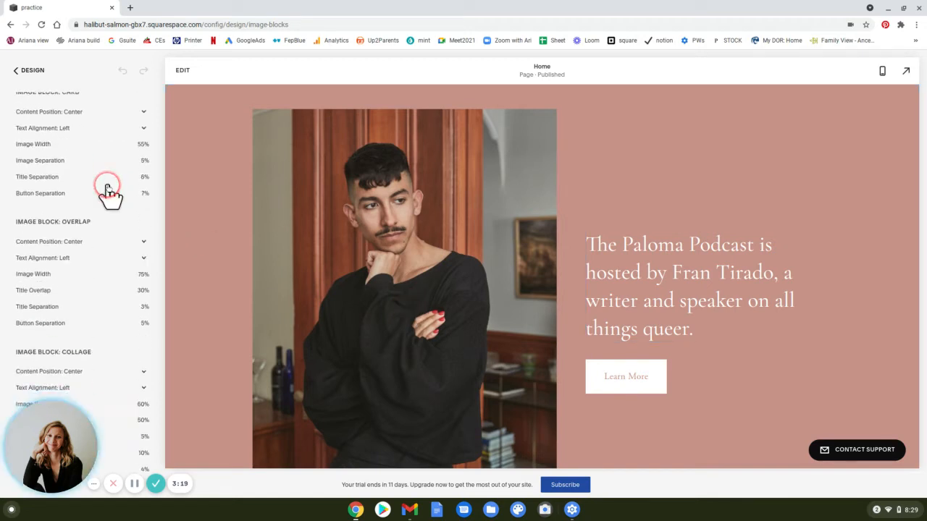
scroll(108, 195, up, 5)
click(384, 351)
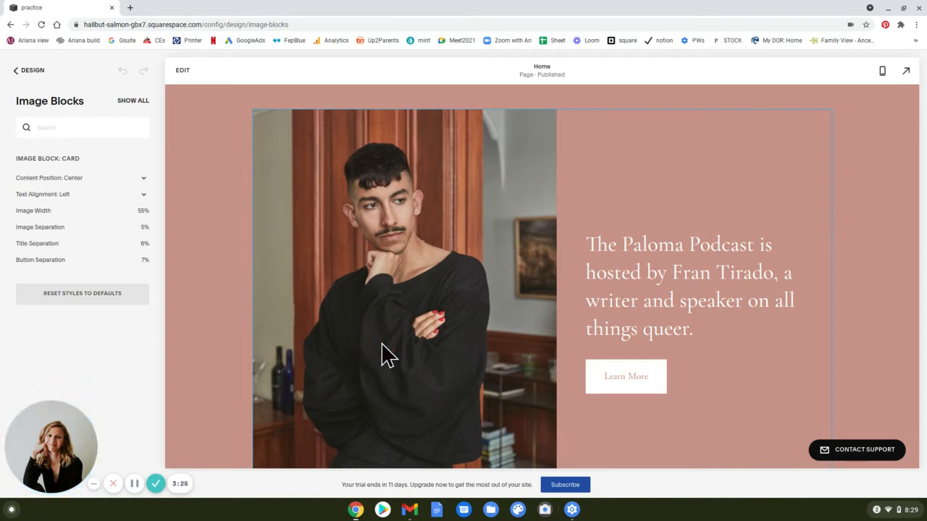
click(61, 139)
click(62, 158)
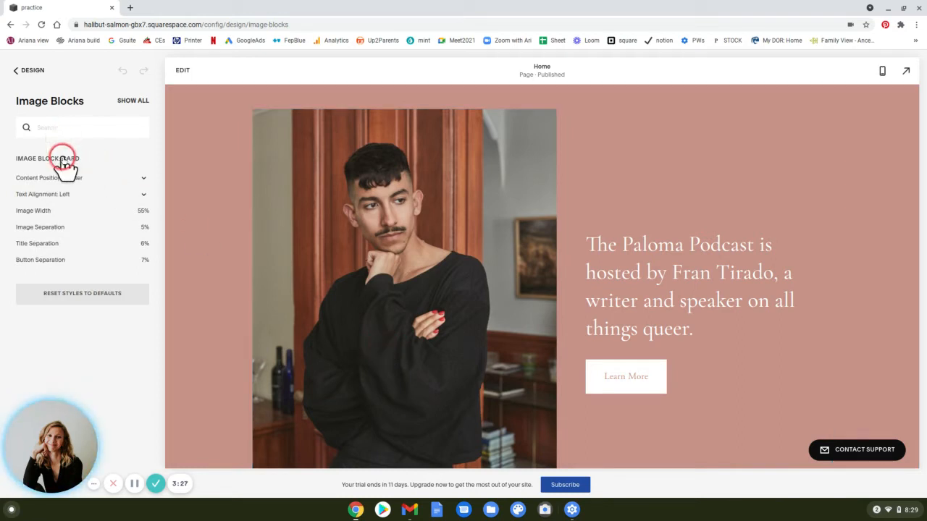
Set the image card's Image Width to 45%.
click(103, 322)
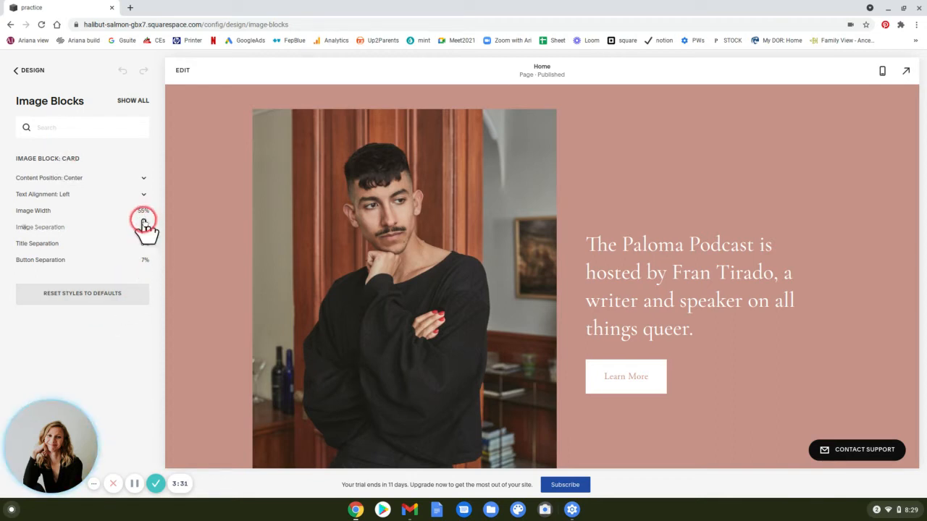
mouse_move(141, 210)
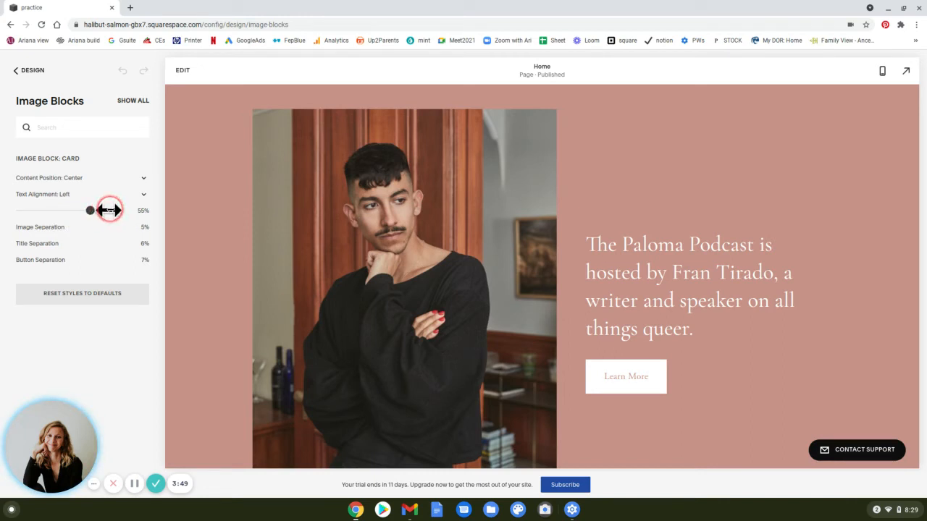
click(108, 210)
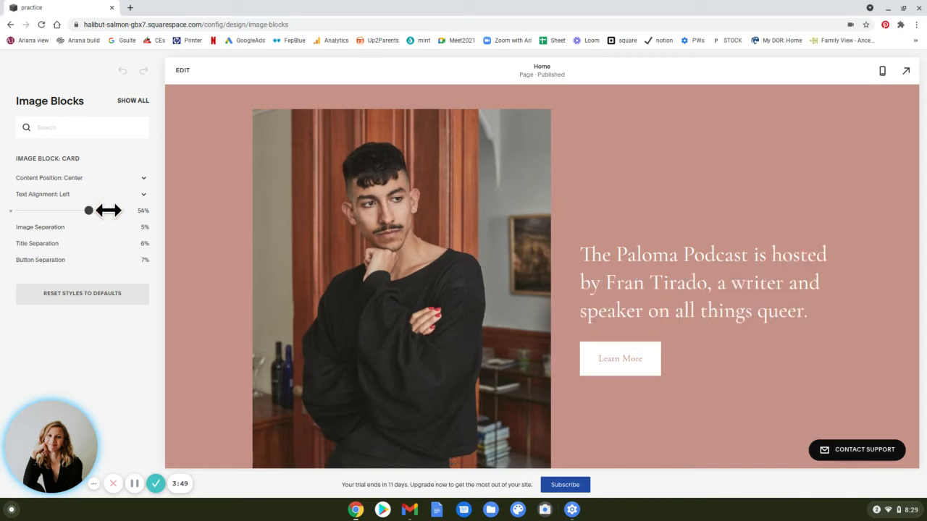
drag(107, 210, 74, 209)
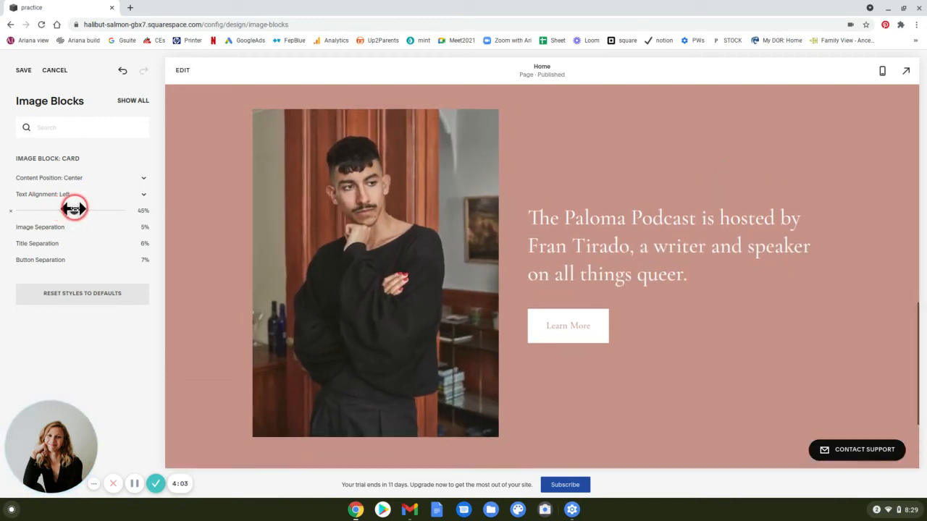
Preview the resized podcast host card at full screen and in mobile view, and return to the desktop view.
click(907, 66)
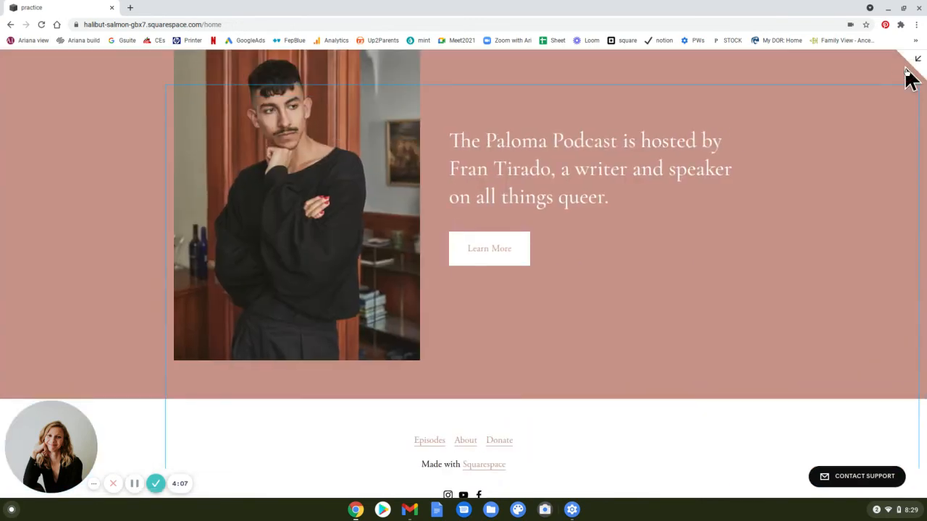
scroll(884, 171, up, 1)
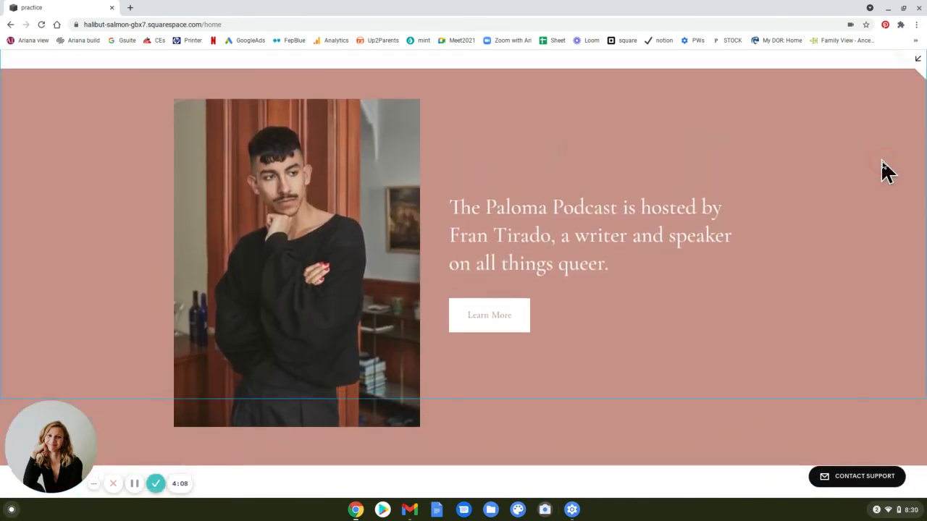
click(916, 64)
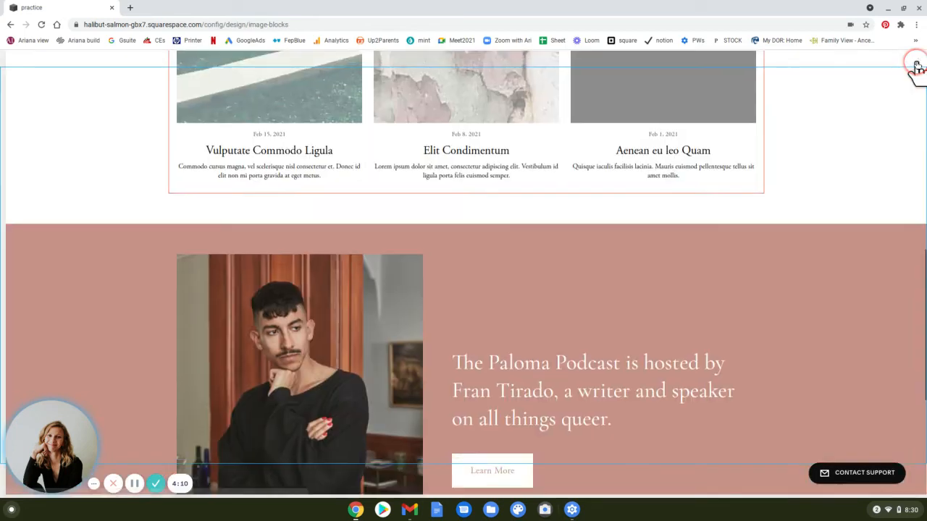
click(880, 71)
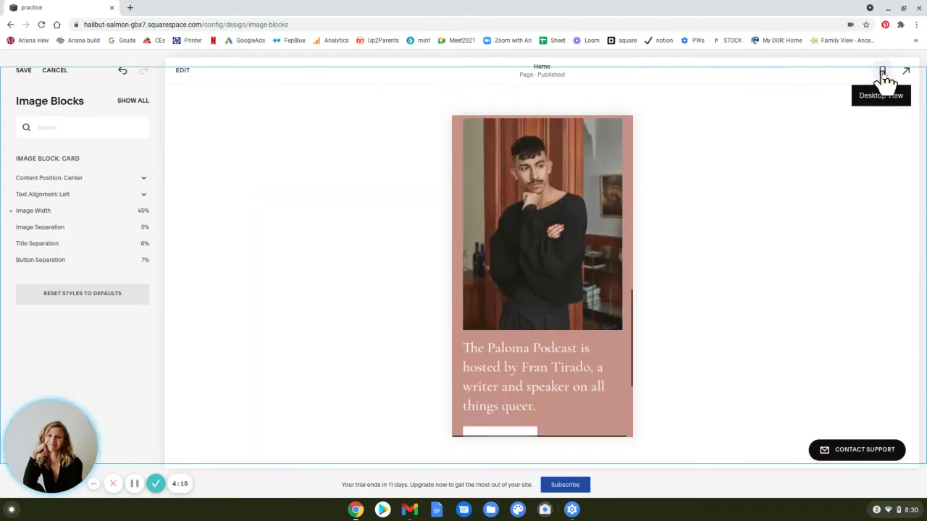
scroll(626, 198, down, 3)
scroll(626, 198, up, 3)
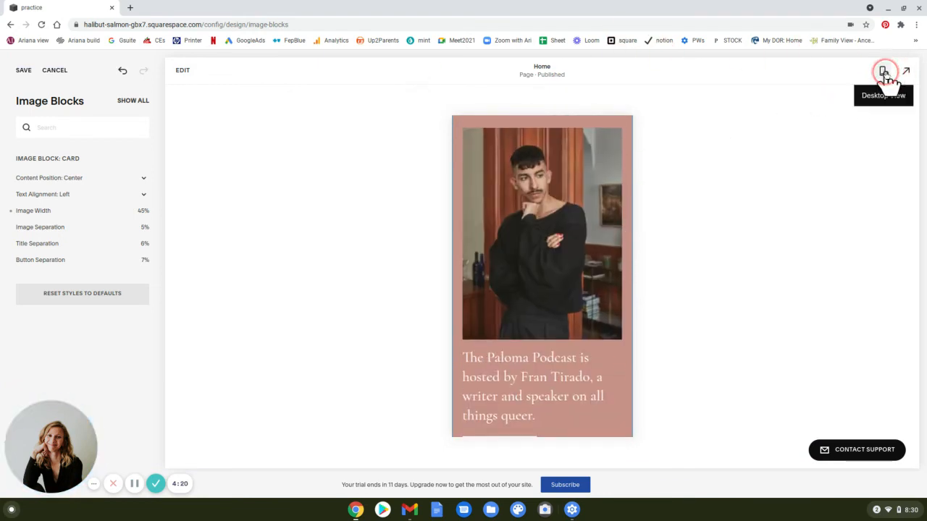
click(884, 73)
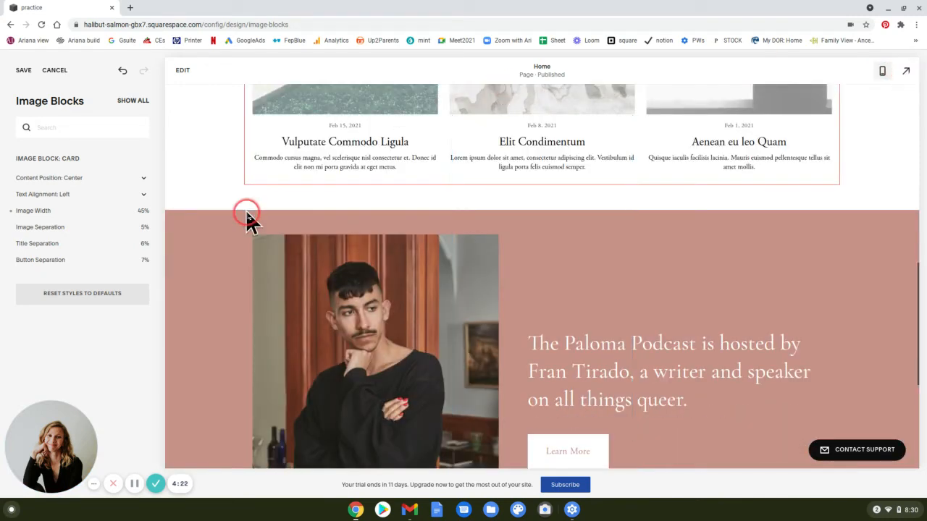
scroll(210, 219, down, 2)
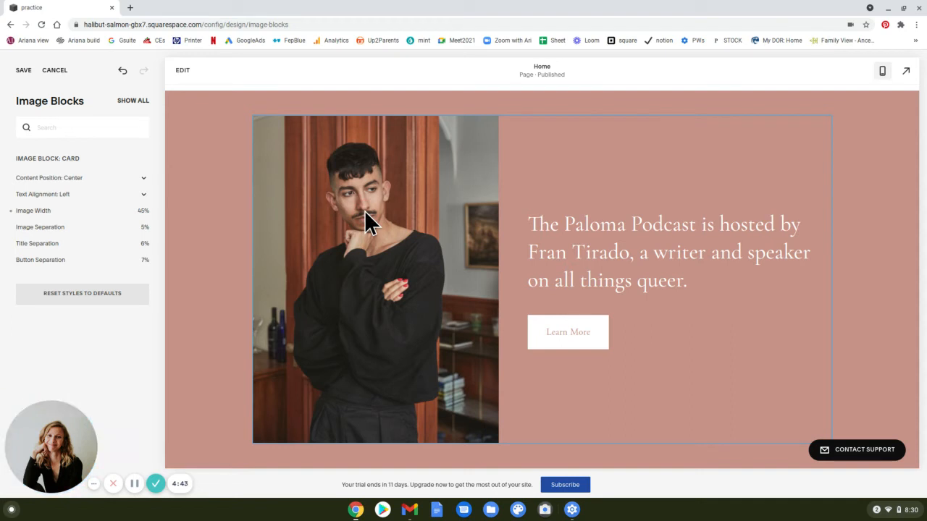
Save the Image Blocks design changes.
click(532, 210)
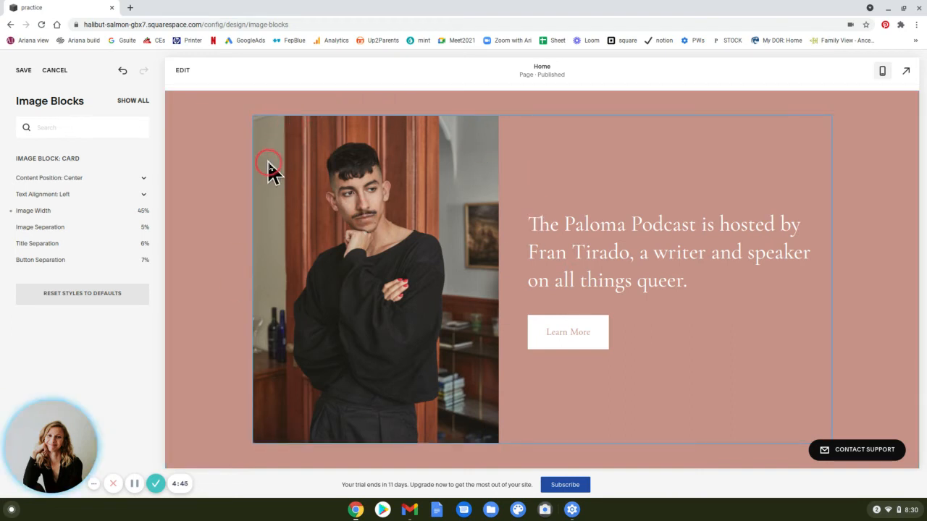
click(335, 221)
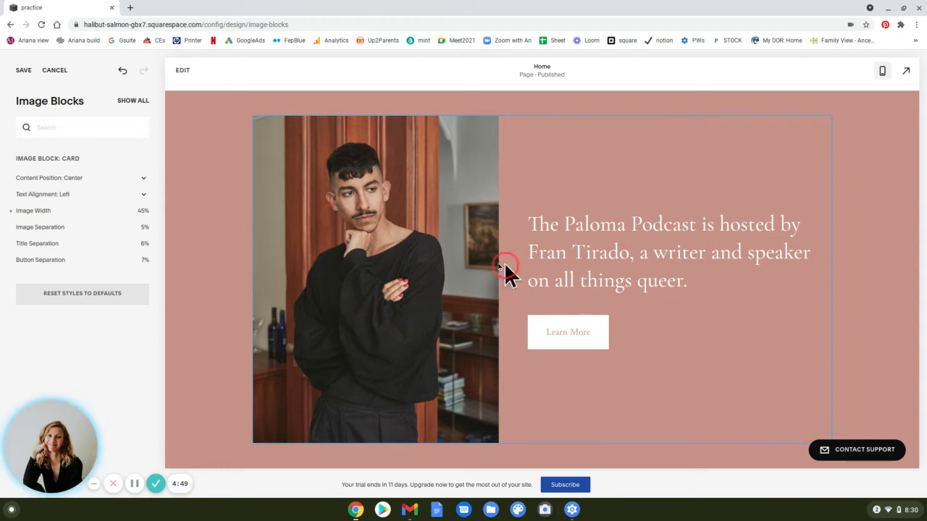
click(585, 262)
click(16, 71)
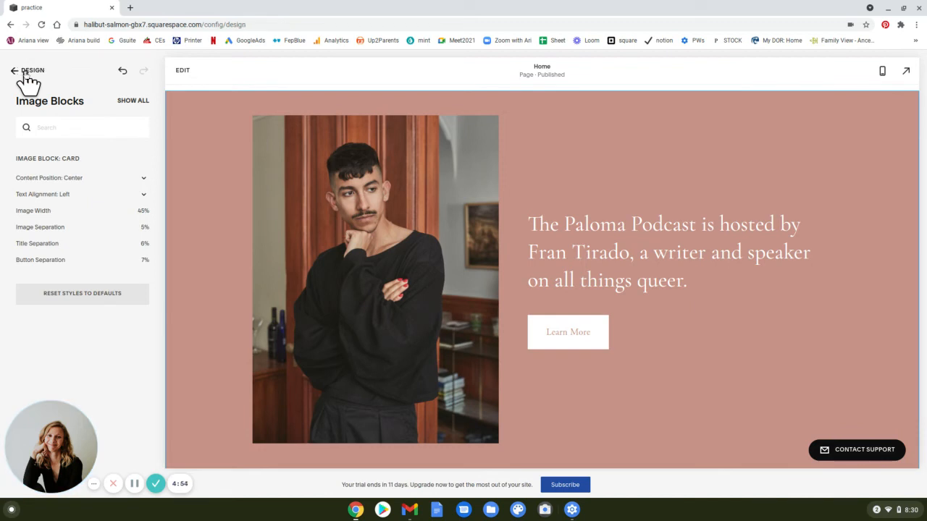
Open the About page from the site's pages and start editing it at the section with the couch photo.
click(27, 71)
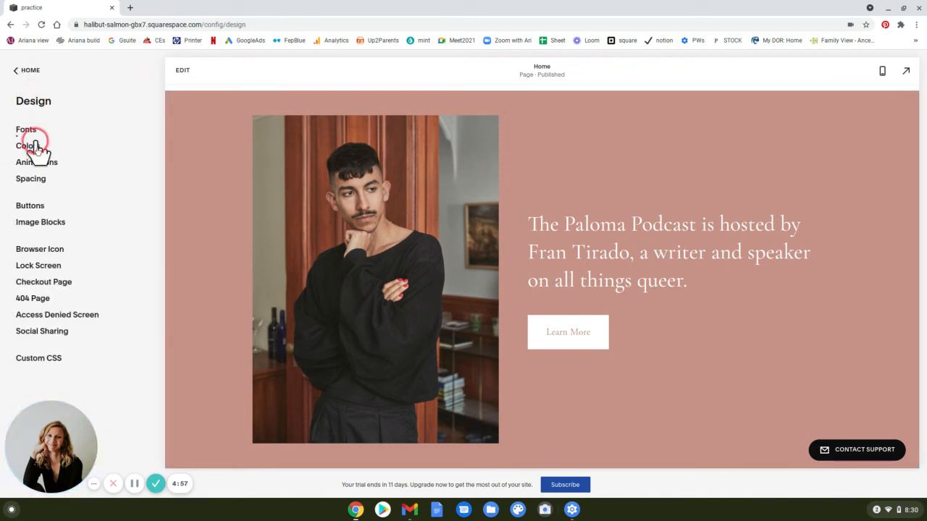
click(29, 71)
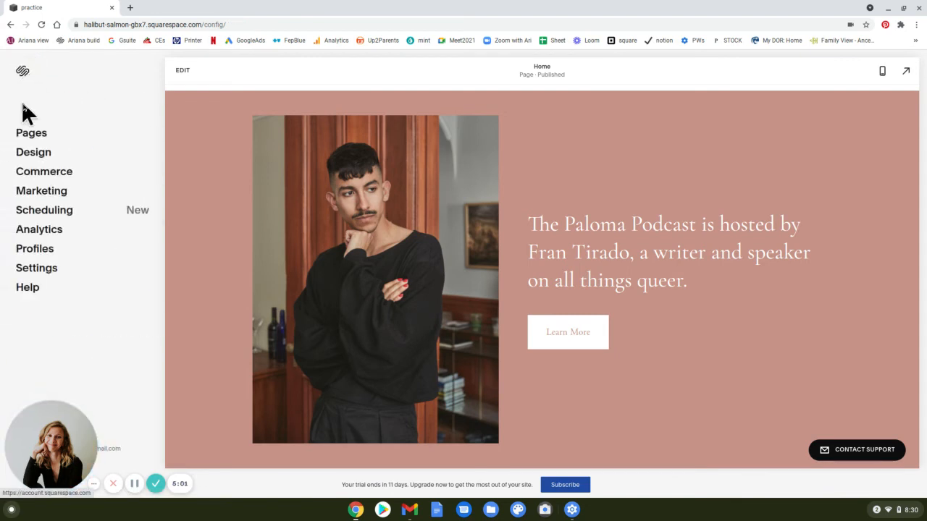
click(33, 133)
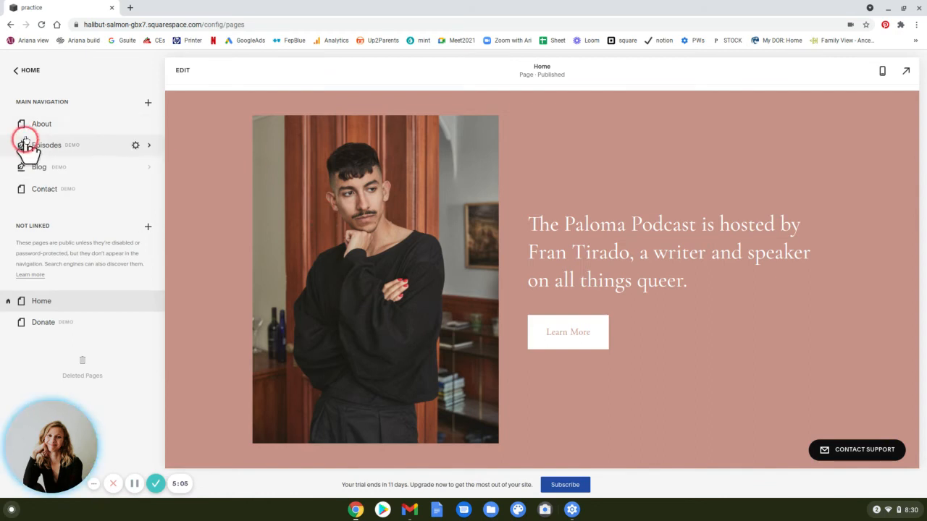
click(35, 128)
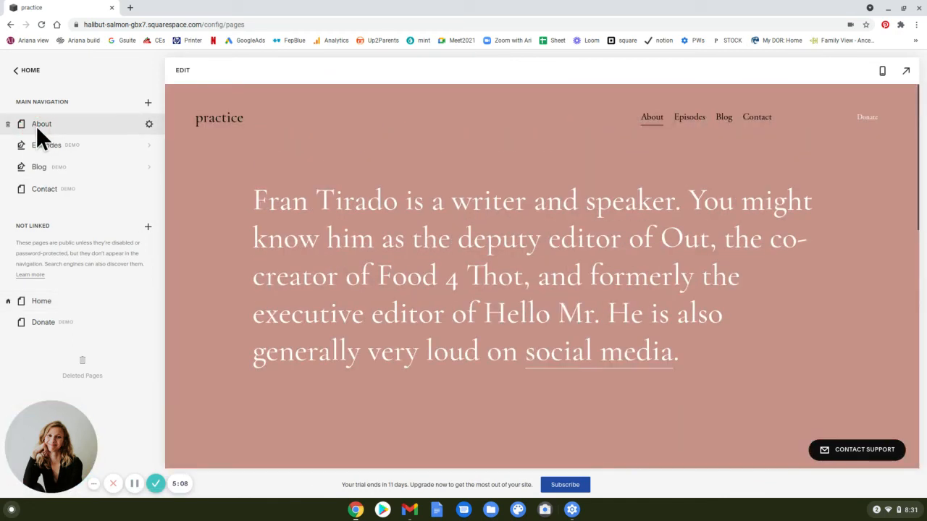
scroll(335, 227, down, 5)
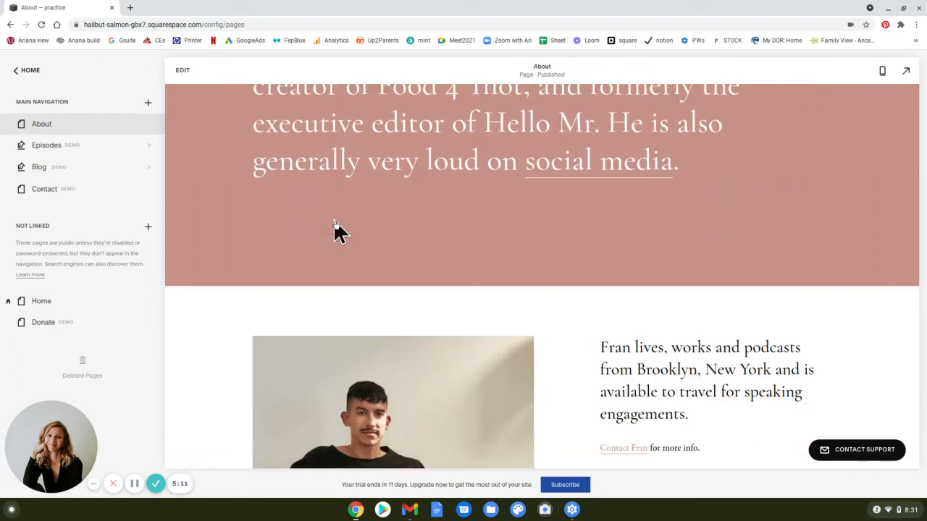
scroll(334, 227, down, 1)
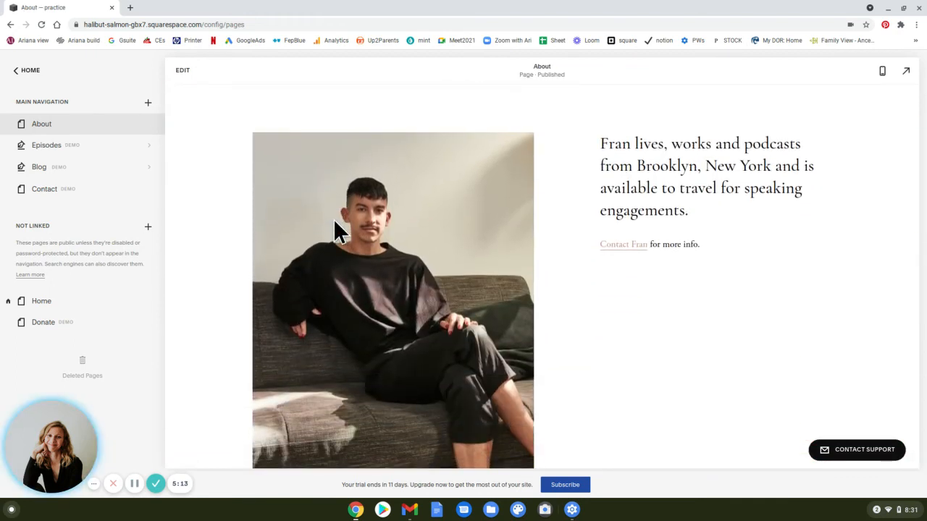
click(155, 76)
click(183, 72)
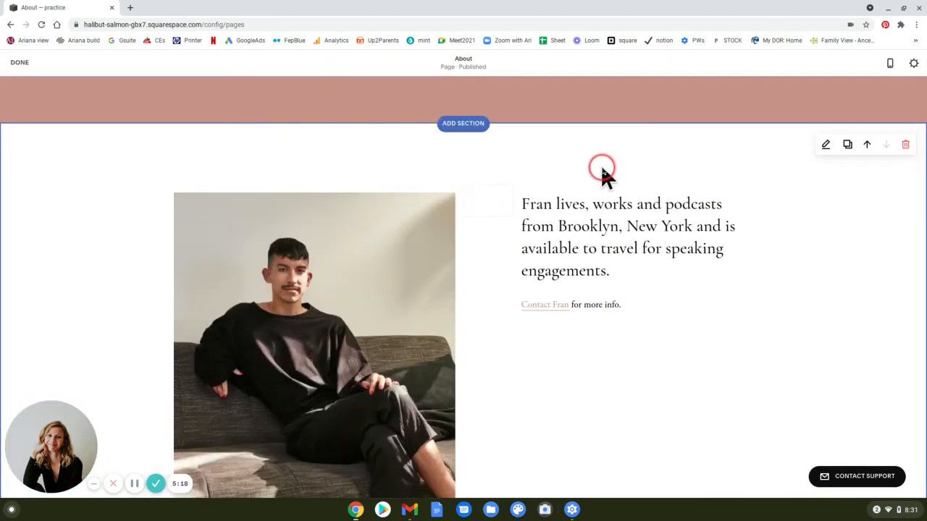
Widen the spacer between the couch photo and the text in both directions, making the photo and text columns narrower.
drag(479, 210, 435, 208)
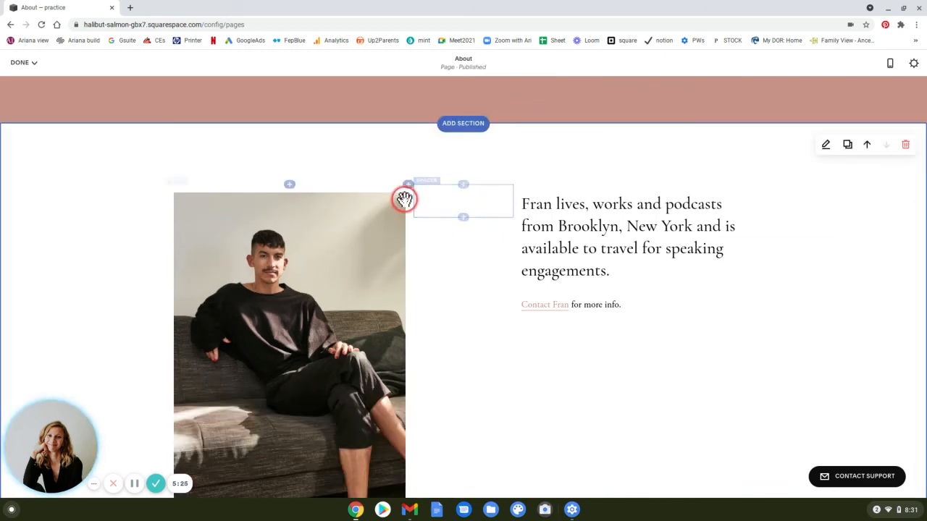
drag(506, 203, 558, 201)
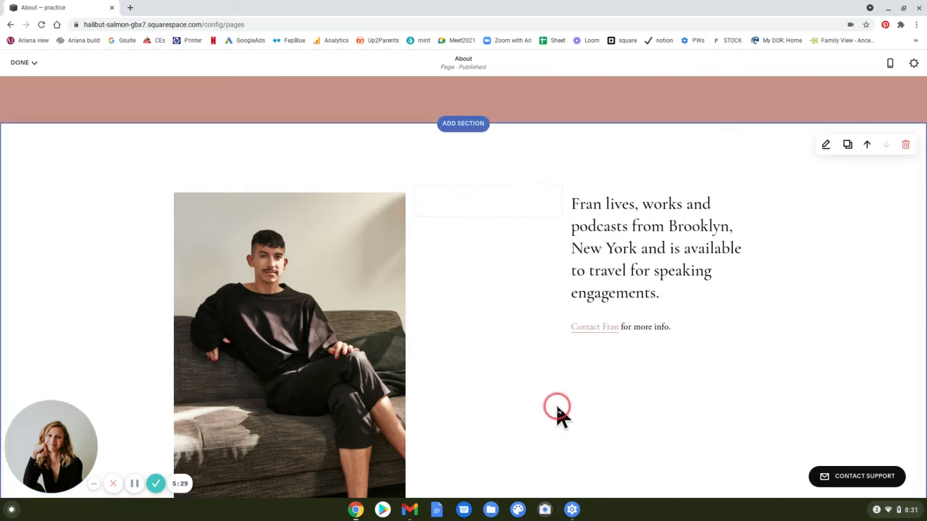
scroll(454, 339, down, 2)
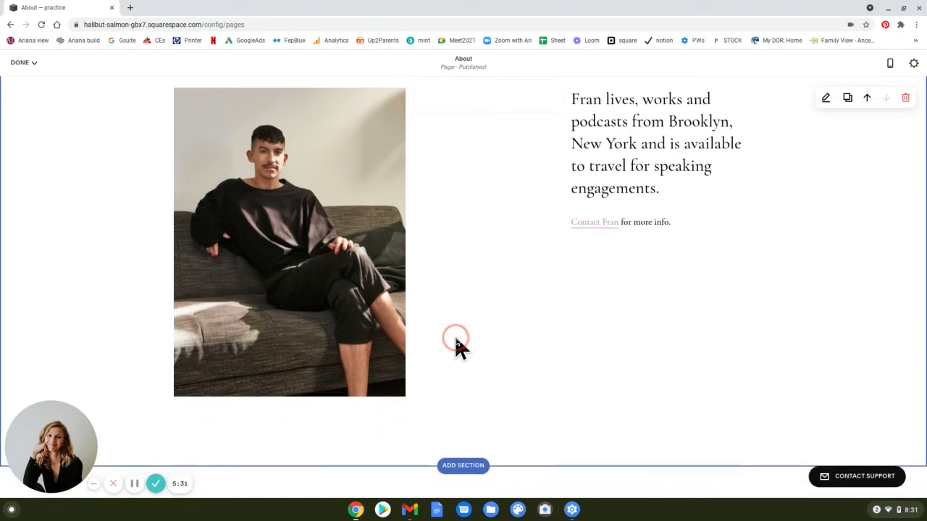
scroll(512, 195, up, 2)
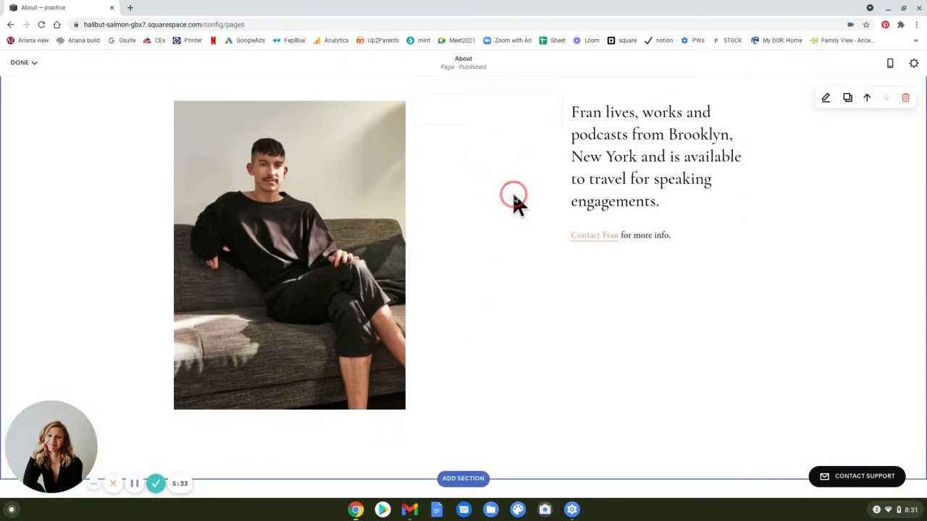
Add a second spacer block in the column between the couch photo and the text.
mouse_move(497, 180)
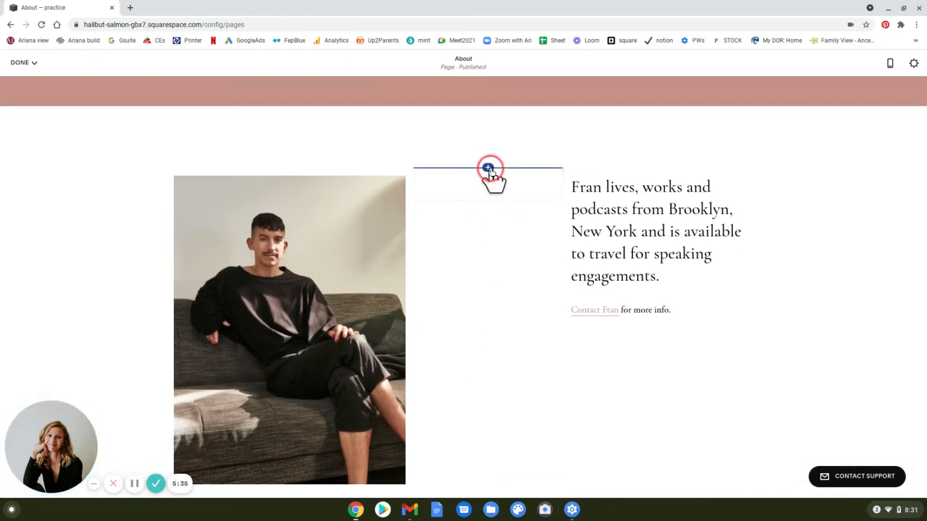
click(488, 169)
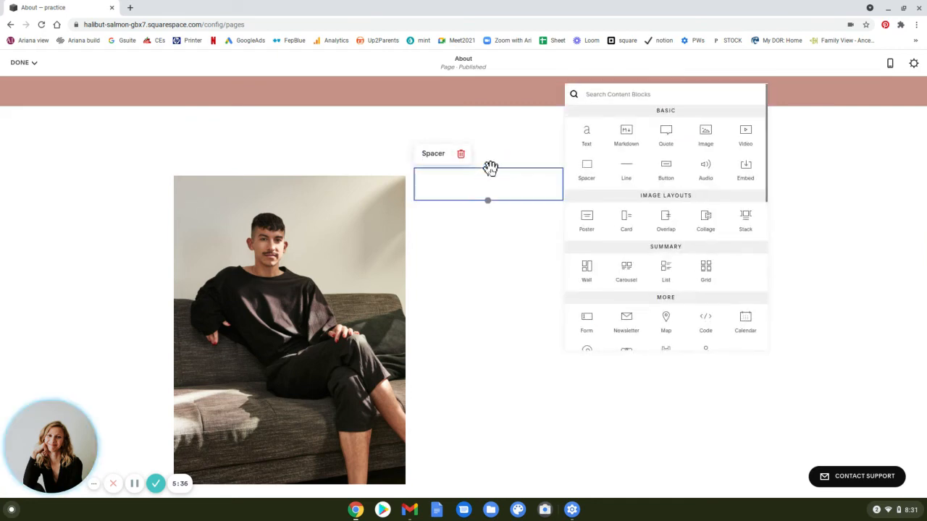
click(579, 173)
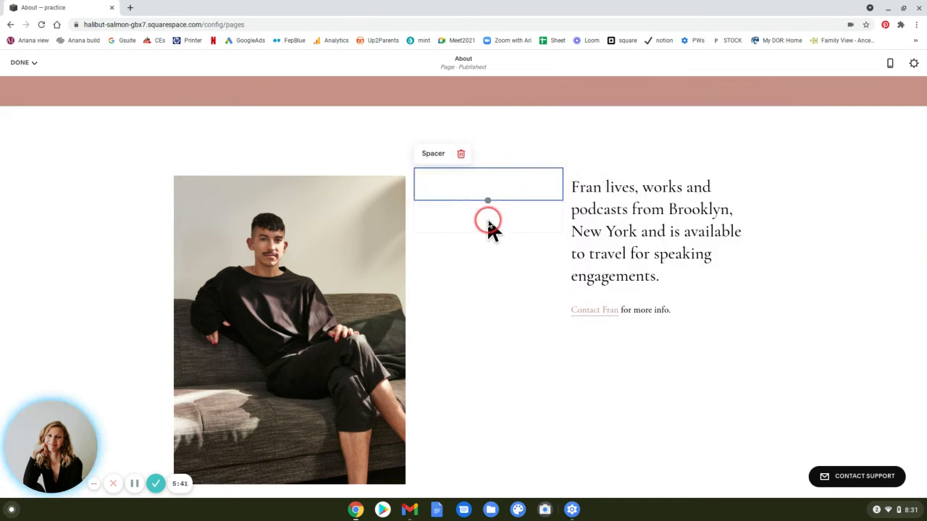
click(488, 223)
Move one of the stacked spacers to the left side of the couch photo and widen it to shrink the photo.
drag(204, 288, 165, 295)
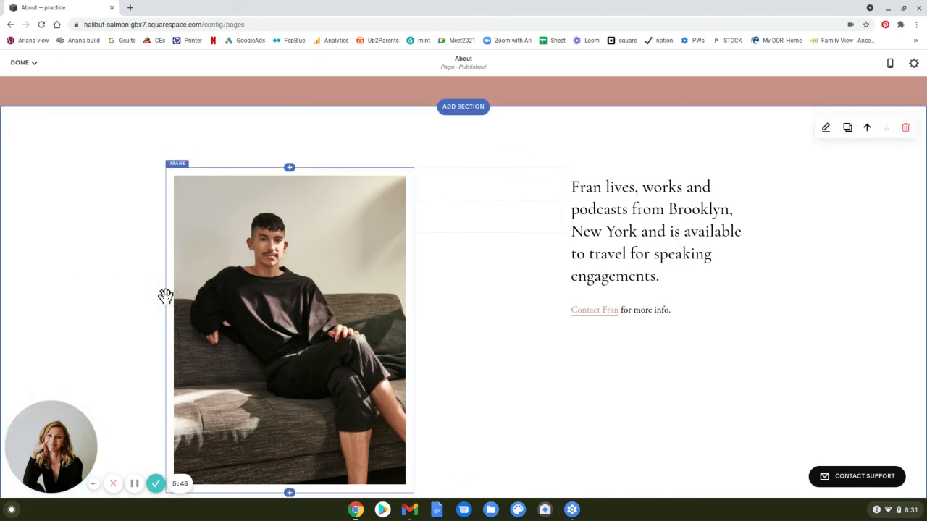
drag(483, 178, 485, 228)
drag(476, 218, 165, 265)
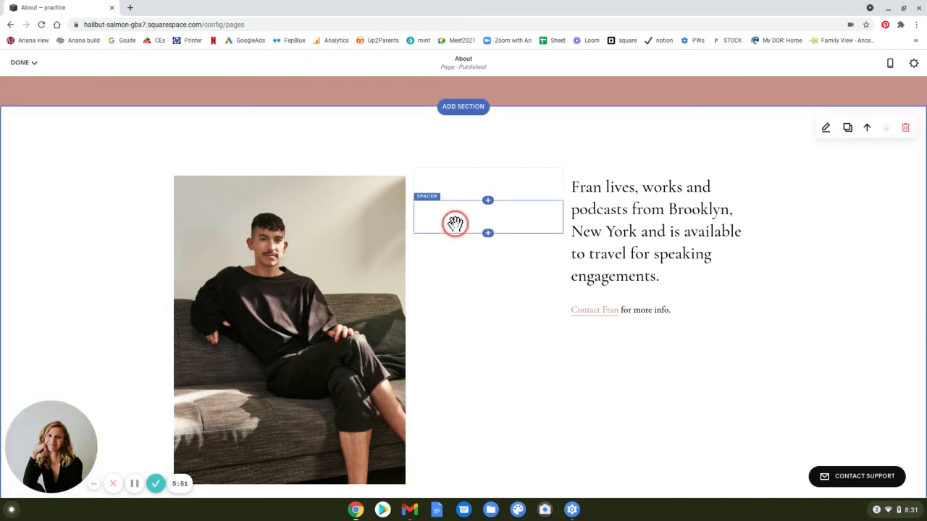
drag(223, 257, 159, 262)
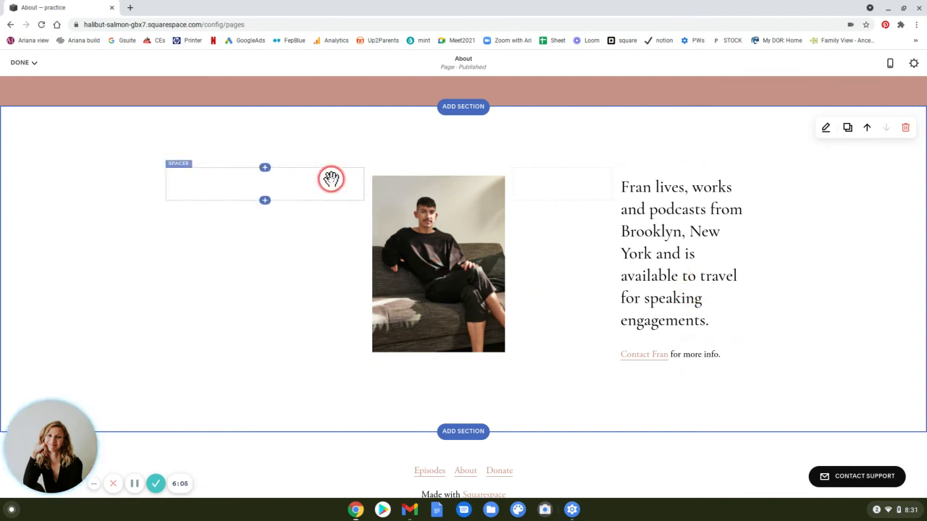
Delete the spacer block on the left side of the couch photo so the photo widens again.
click(204, 179)
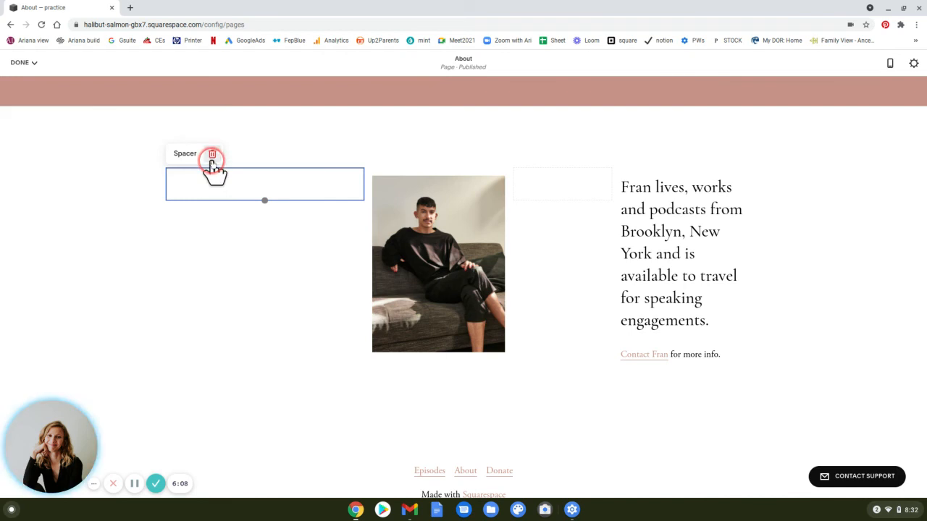
click(212, 156)
click(246, 162)
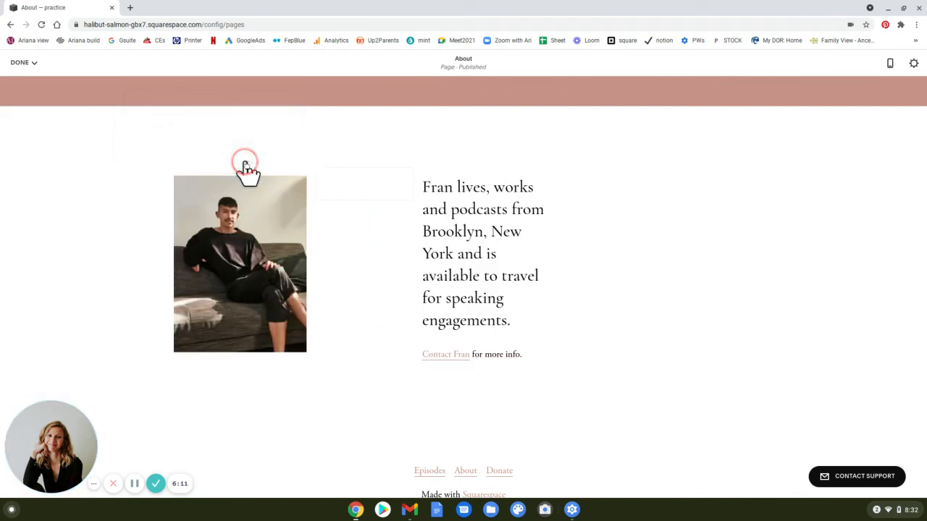
click(300, 352)
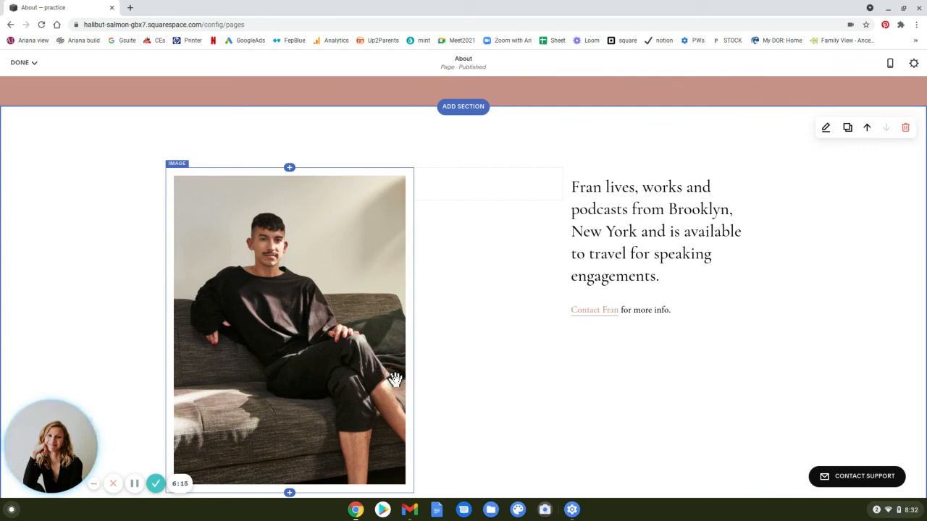
drag(562, 224, 560, 225)
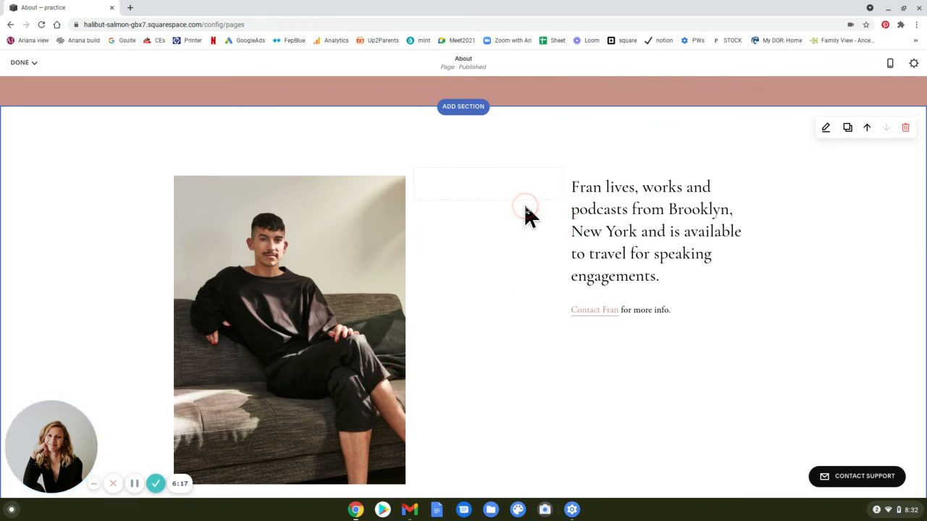
drag(556, 259, 556, 237)
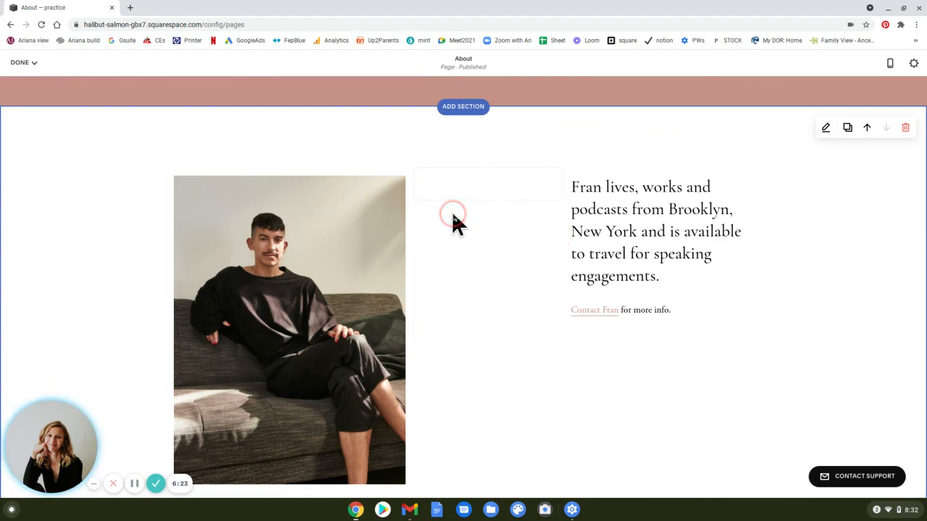
click(478, 191)
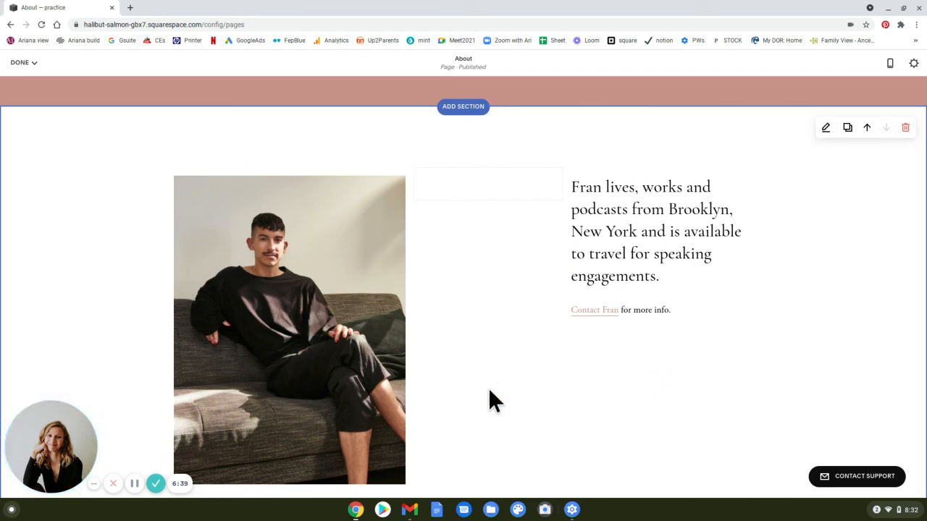
Save the About page's changes and review the couch photo section in the page preview.
scroll(488, 388, down, 2)
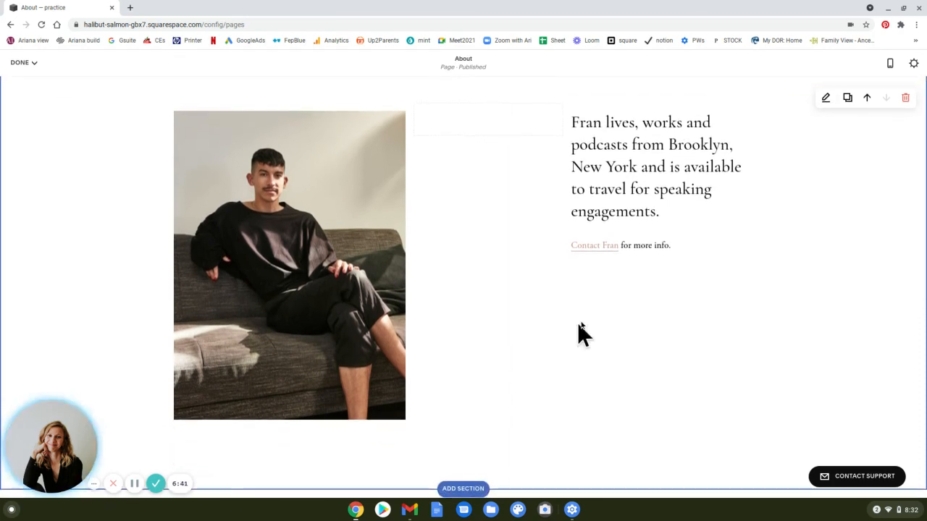
scroll(382, 250, down, 3)
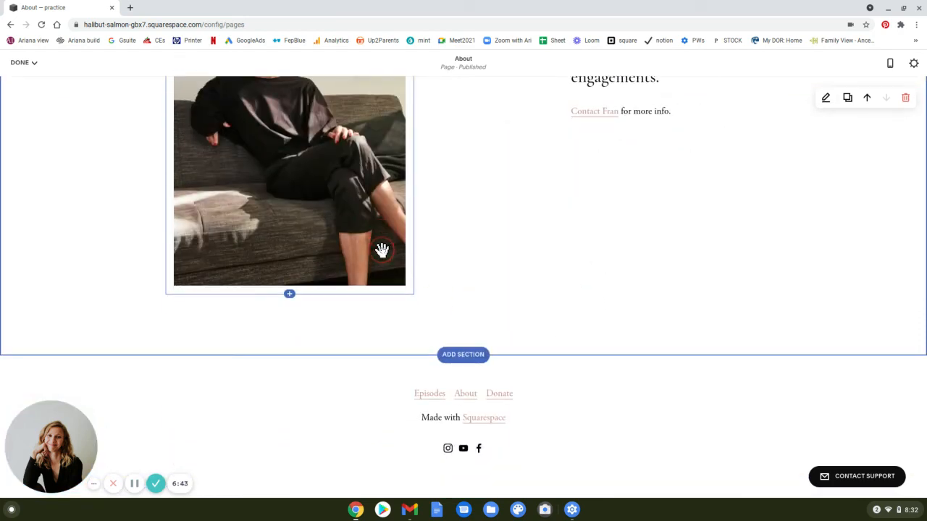
scroll(382, 253, up, 10)
click(21, 62)
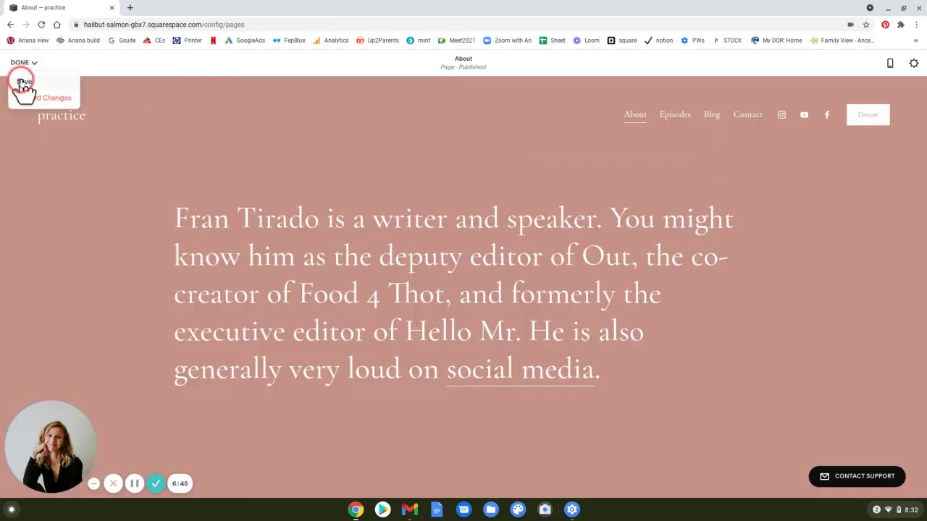
click(22, 81)
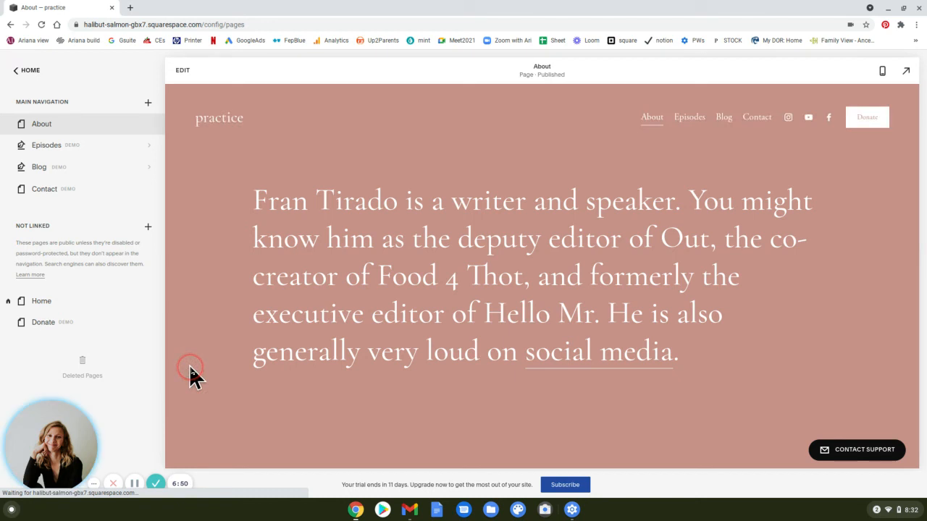
scroll(190, 370, down, 2)
scroll(190, 370, down, 3)
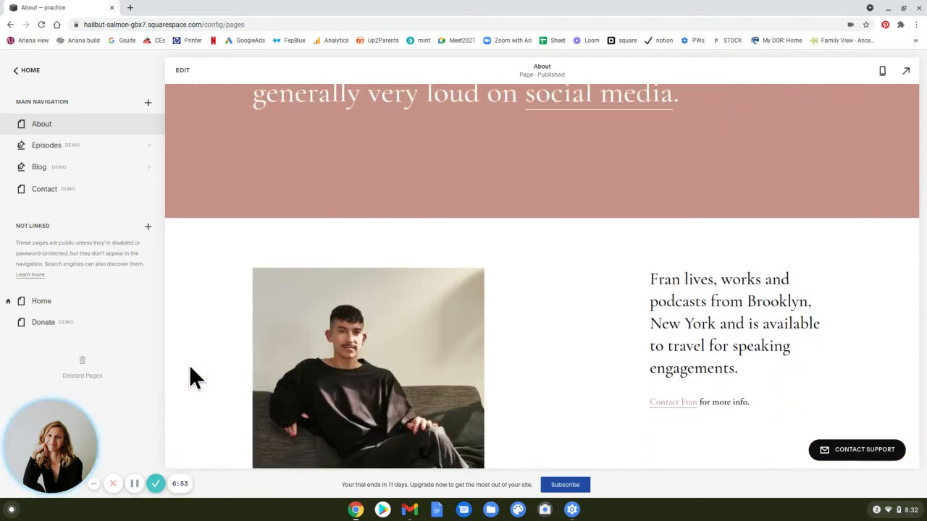